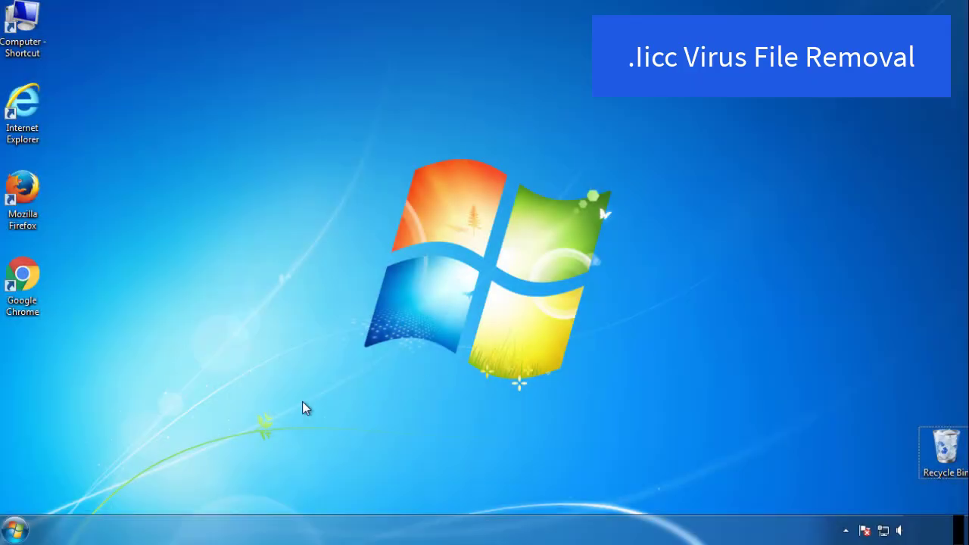
Open the System Configuration utility by running msconfig.
click(18, 530)
click(78, 489)
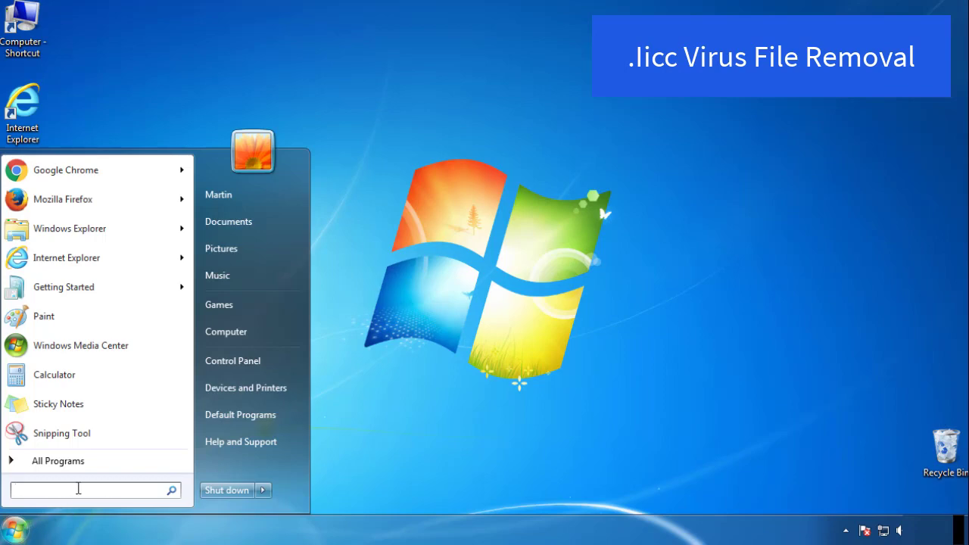
text(msconfig)
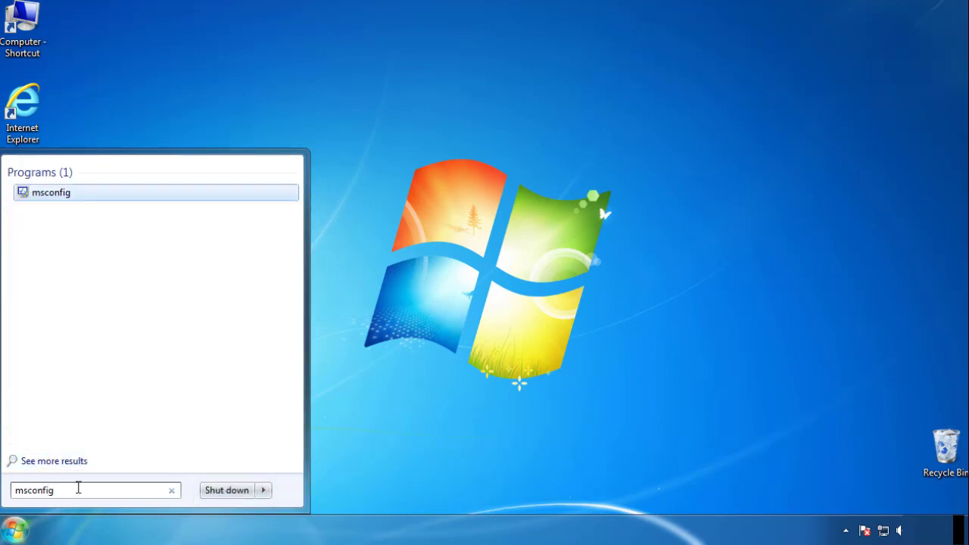
key(Return)
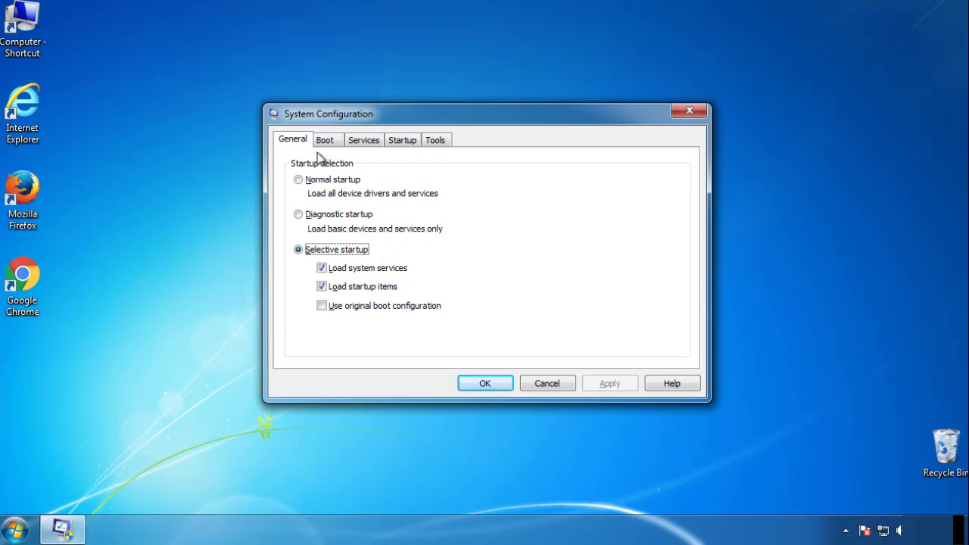
Enable Safe boot with the Minimal option in the boot settings and restart the computer.
click(325, 144)
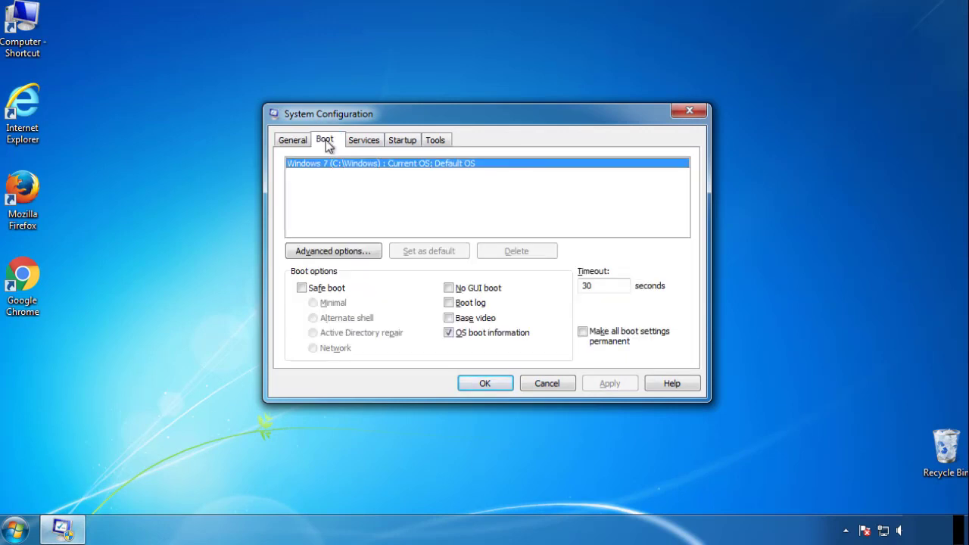
click(302, 287)
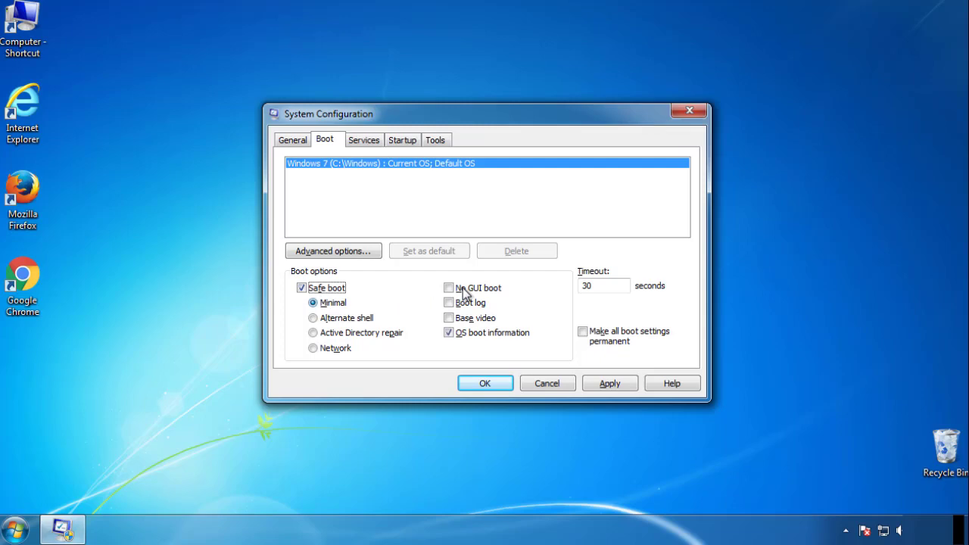
click(487, 384)
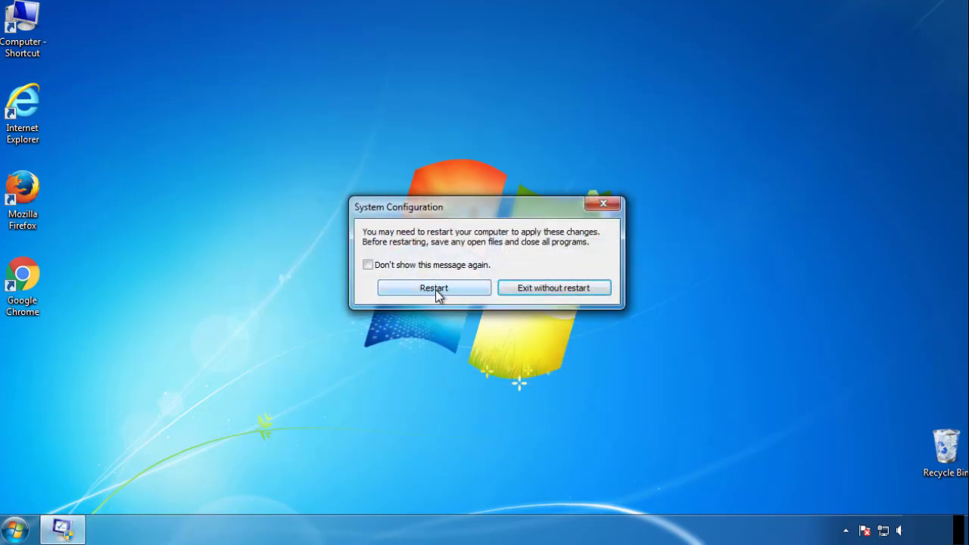
click(435, 290)
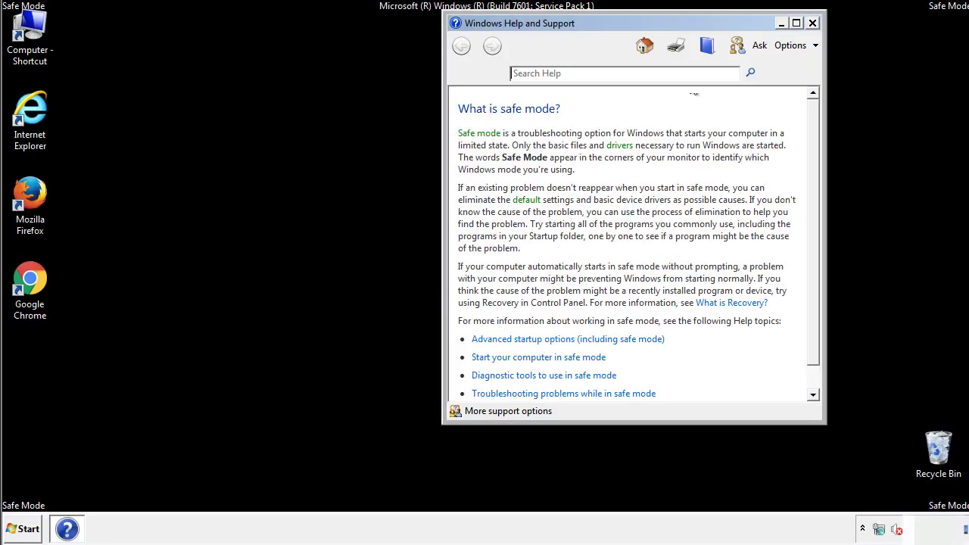
Dismiss the safe mode help window and set Folder Options in Control Panel to show hidden files, folders, and drives.
click(812, 23)
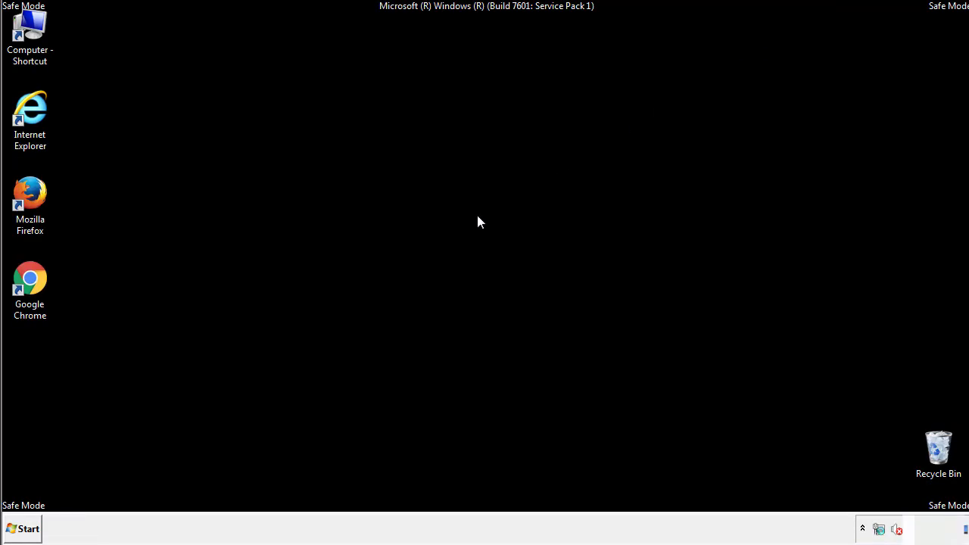
click(29, 527)
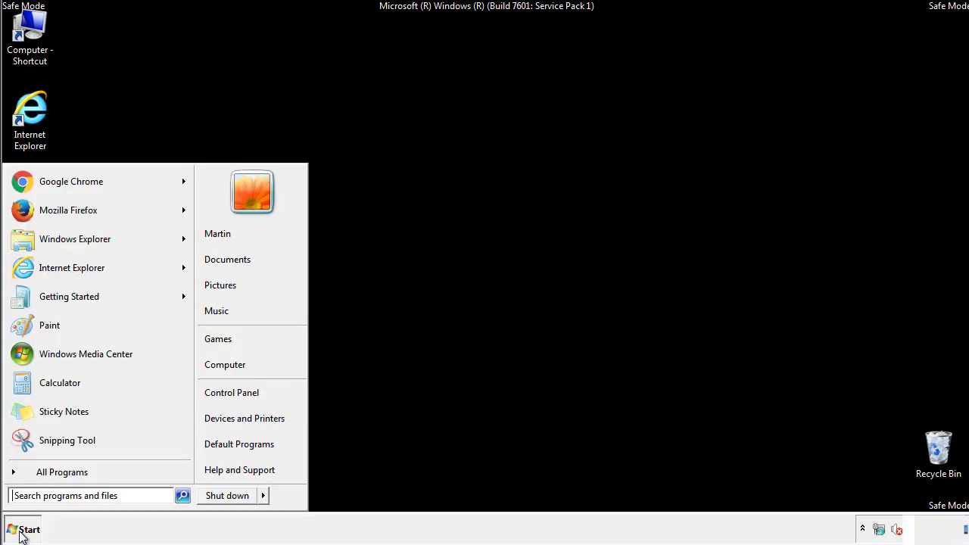
click(241, 390)
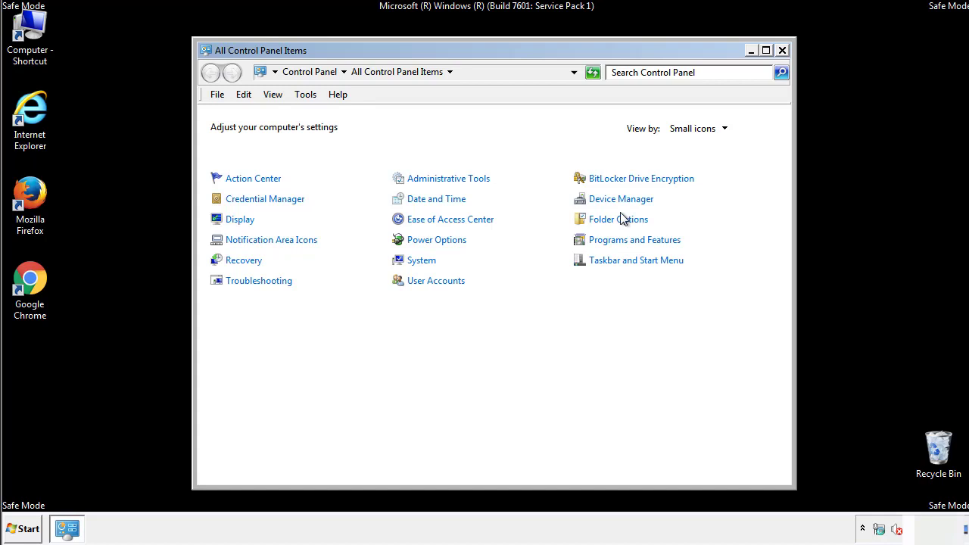
click(619, 220)
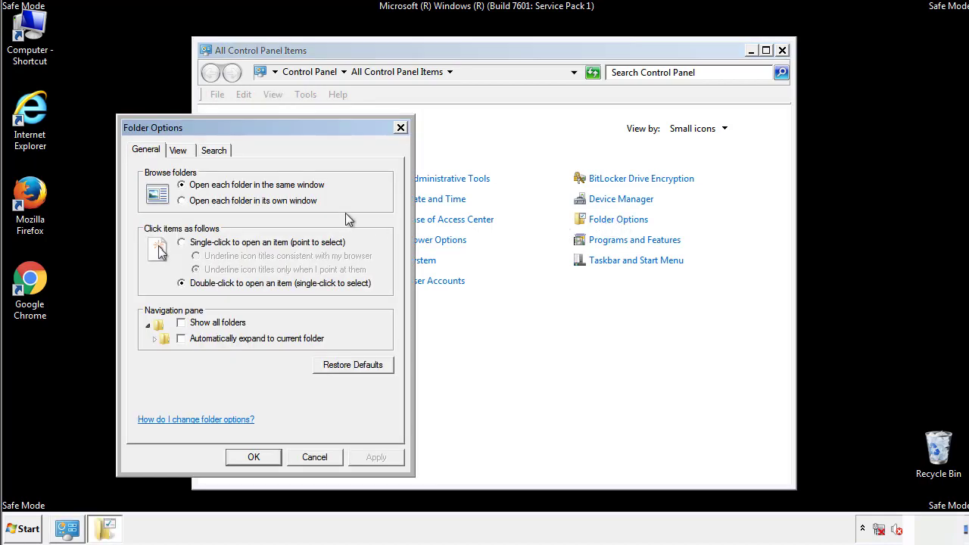
click(180, 153)
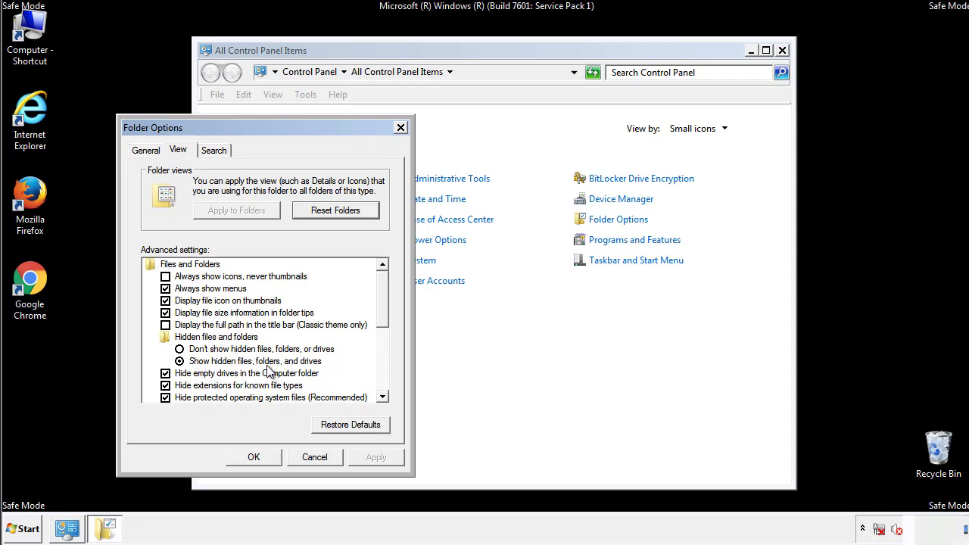
click(261, 456)
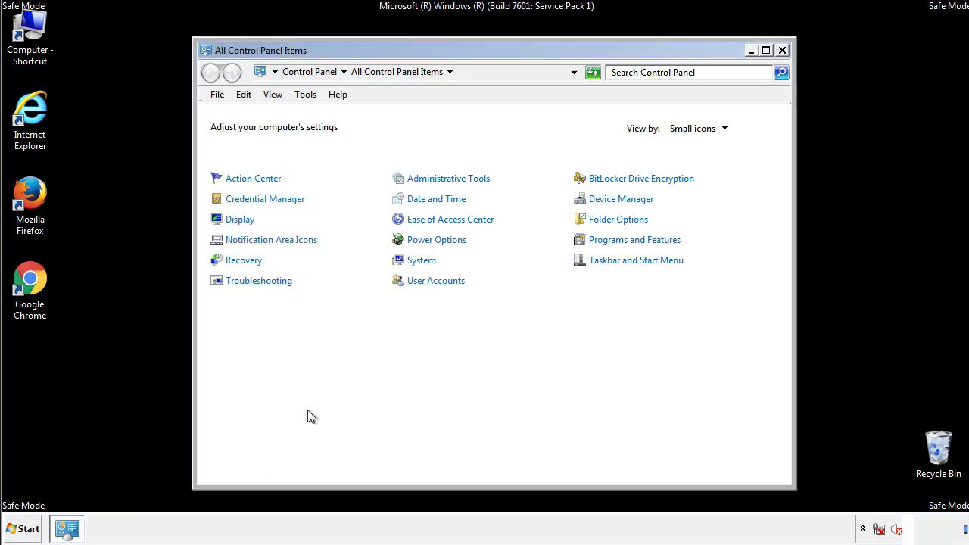
click(782, 50)
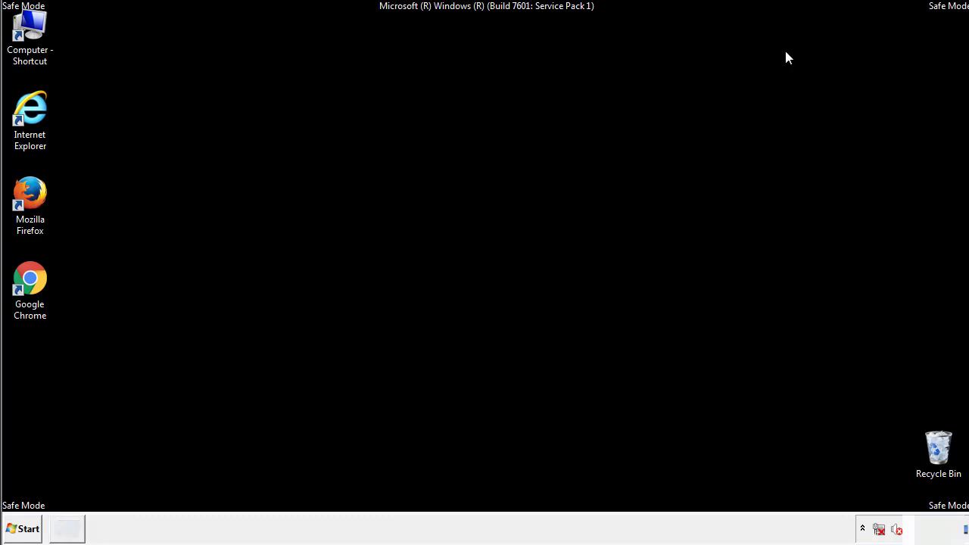
Browse from Computer to the folder C:\Windows\System32\drivers\etc.
double_click(31, 29)
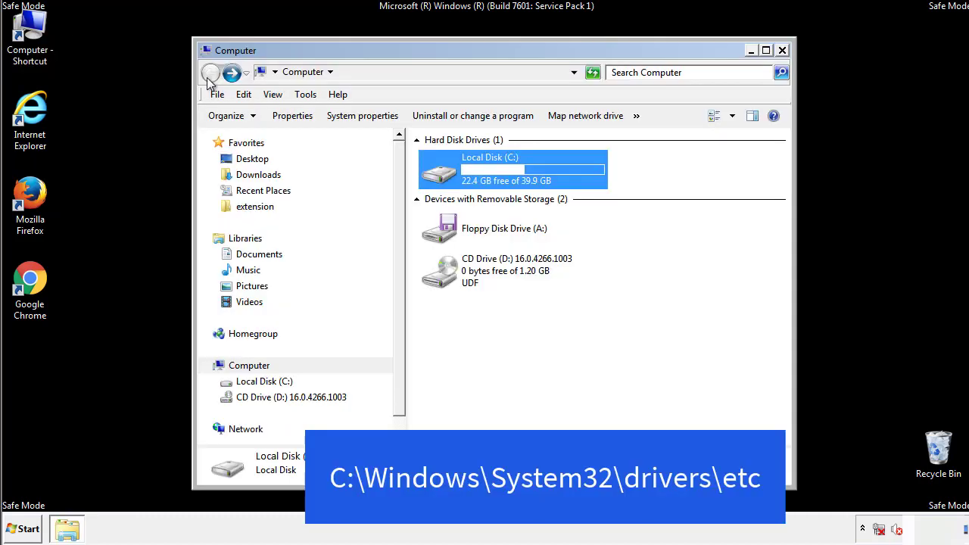
double_click(445, 176)
double_click(445, 277)
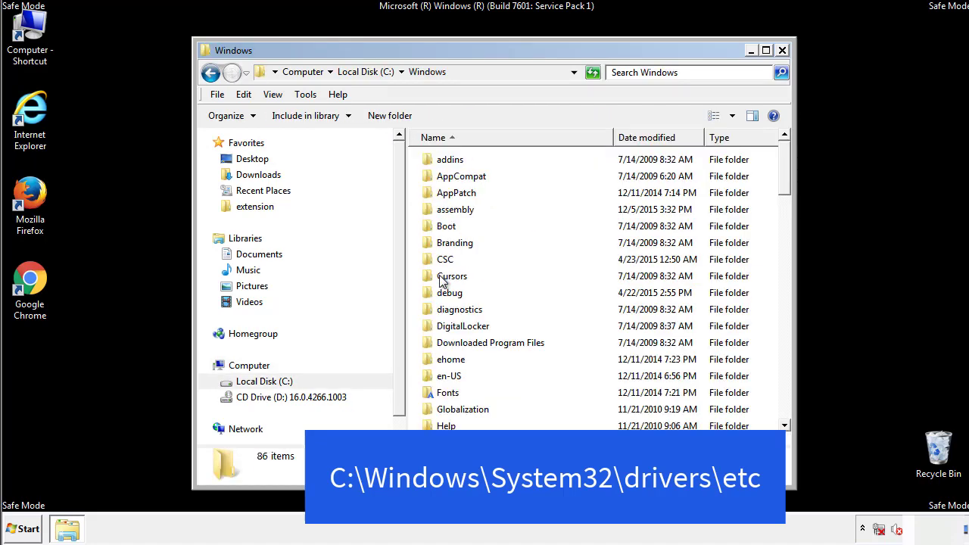
scroll(445, 341, down, 2)
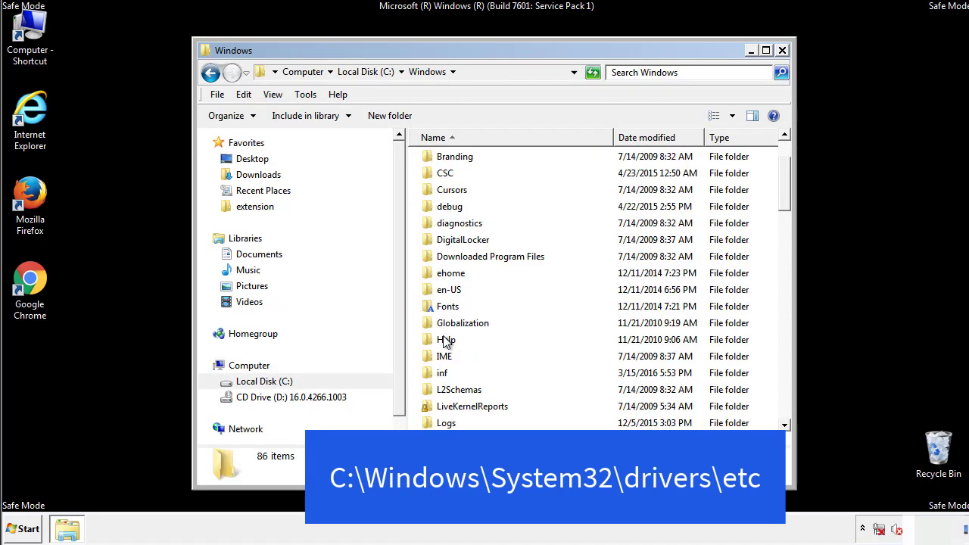
scroll(445, 342, down, 7)
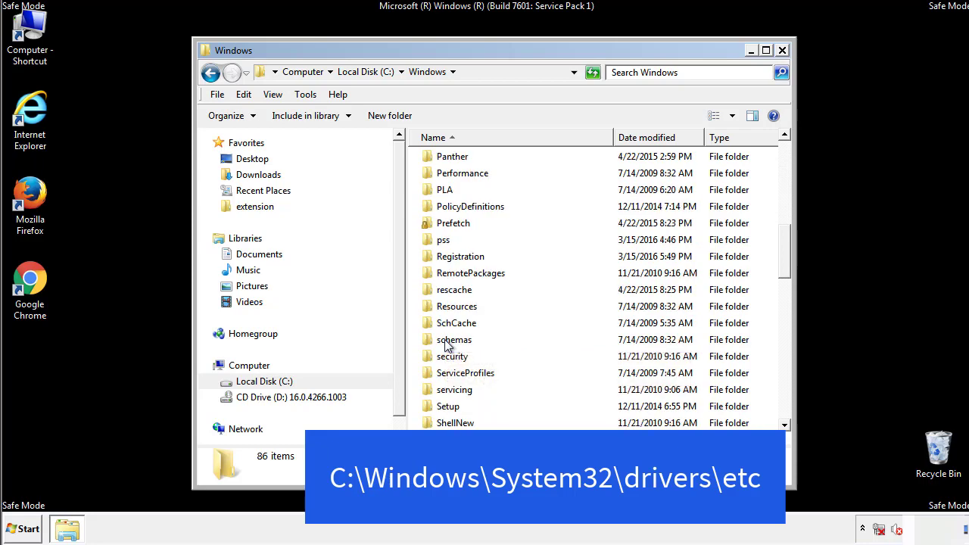
scroll(445, 344, down, 2)
double_click(456, 392)
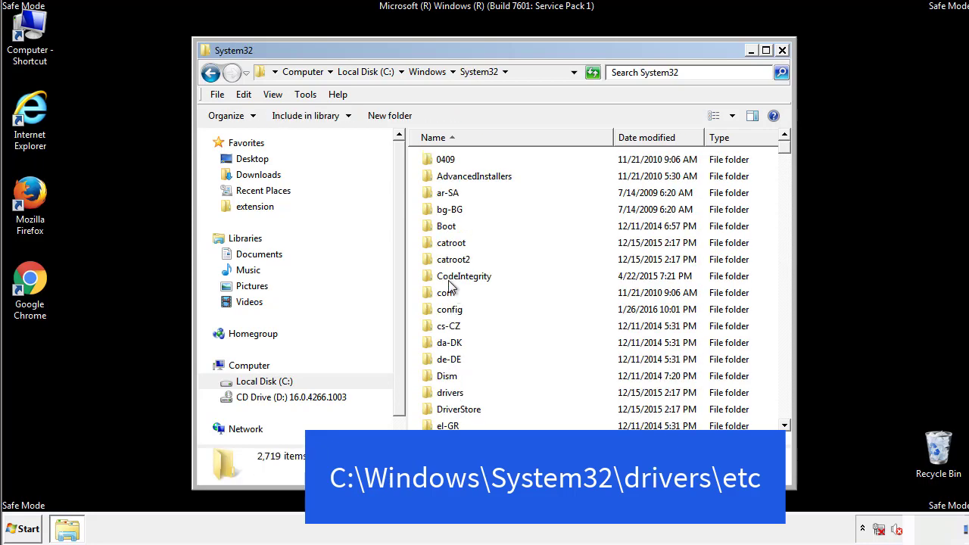
double_click(452, 394)
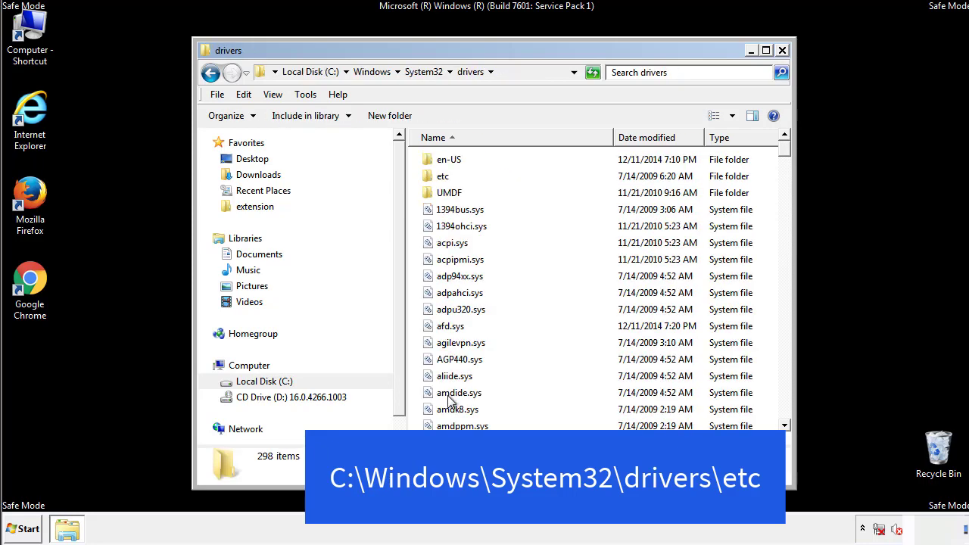
double_click(436, 178)
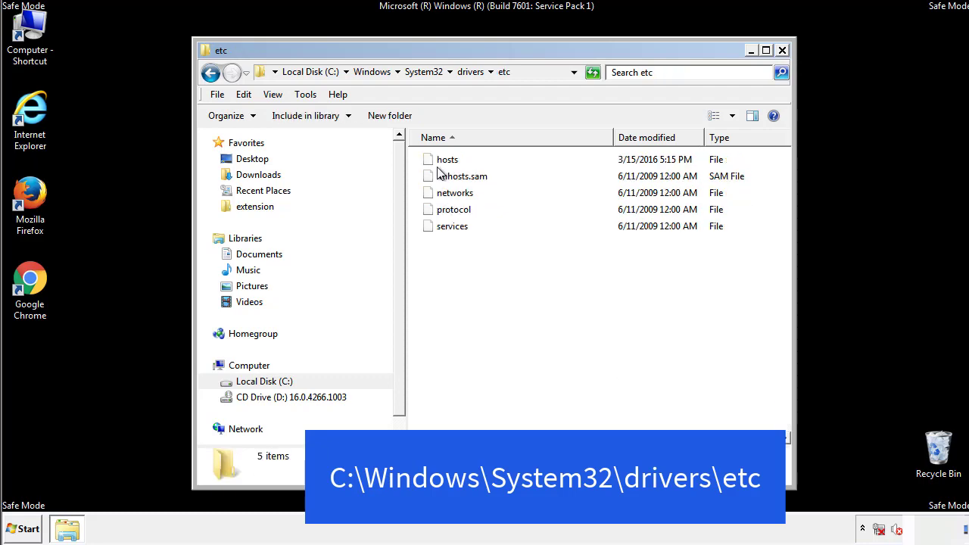
Open the hosts file with Notepad and move its window so the full text is in view.
double_click(440, 164)
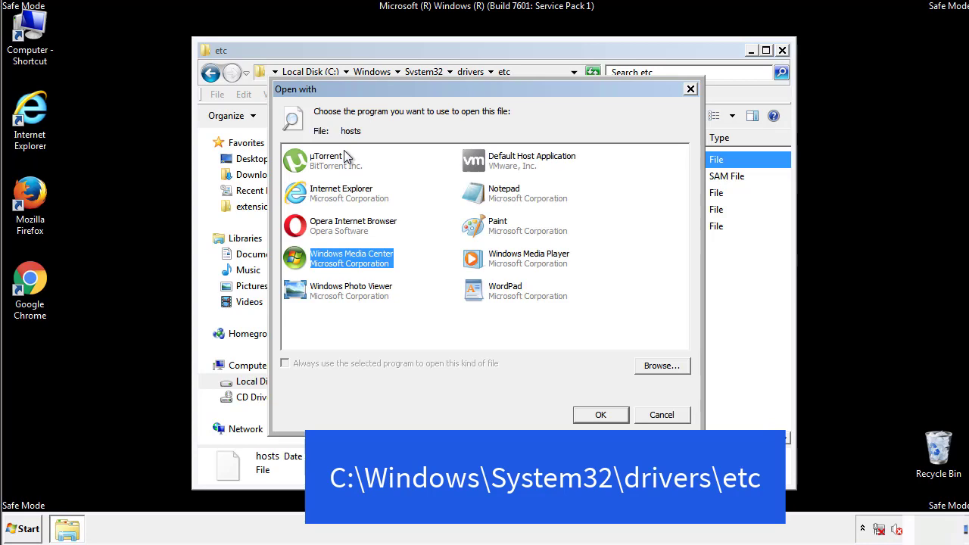
click(490, 199)
click(599, 415)
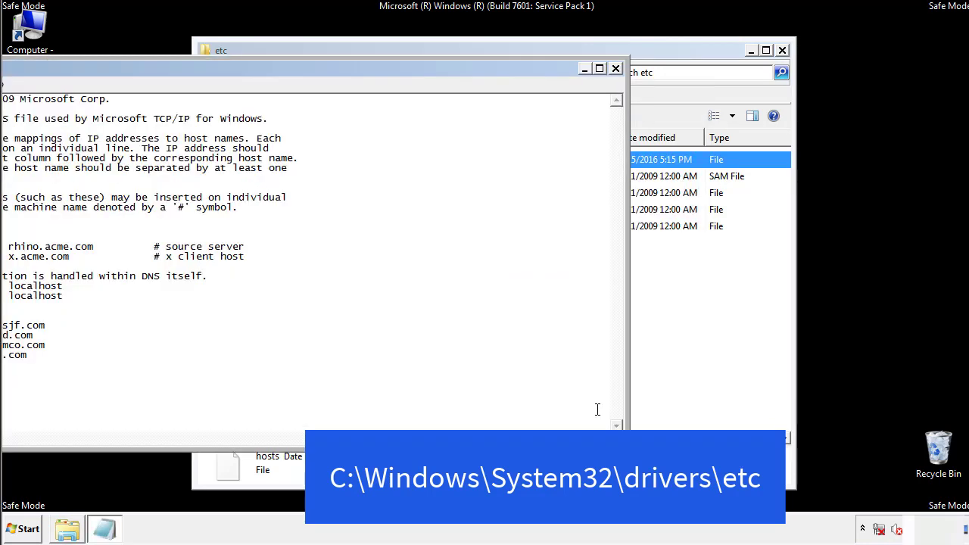
drag(396, 68, 616, 83)
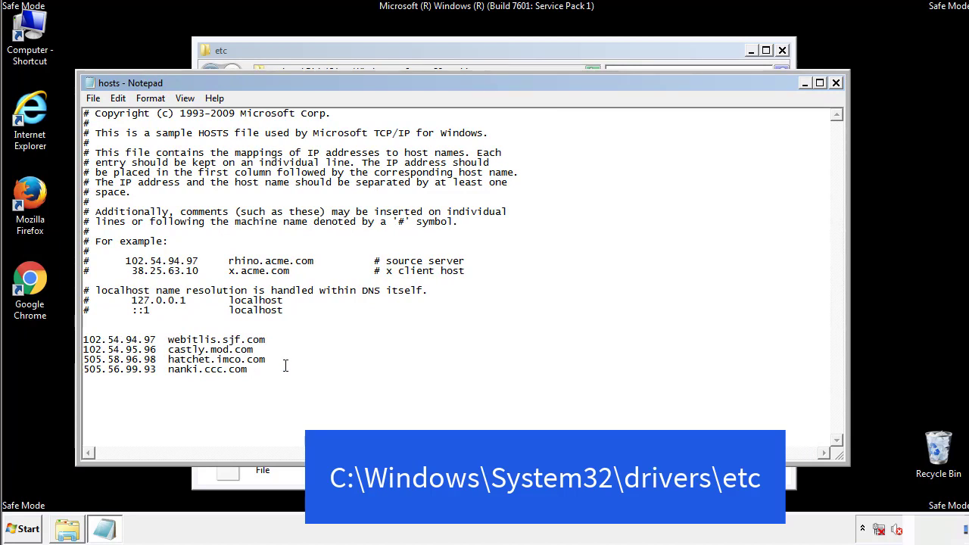
Delete the four IP entries below the localhost lines in the hosts file, save it, and close the file and its folder.
drag(271, 371, 103, 336)
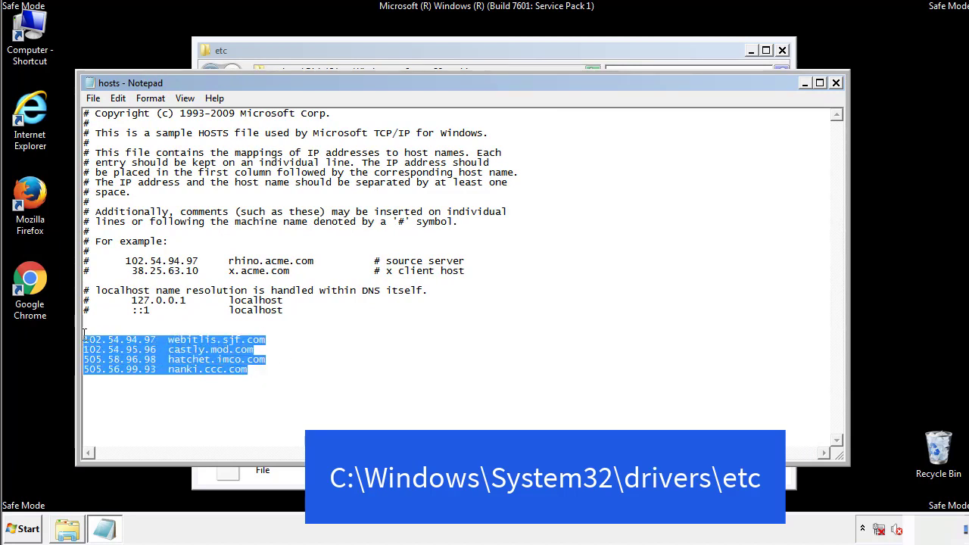
key(Delete)
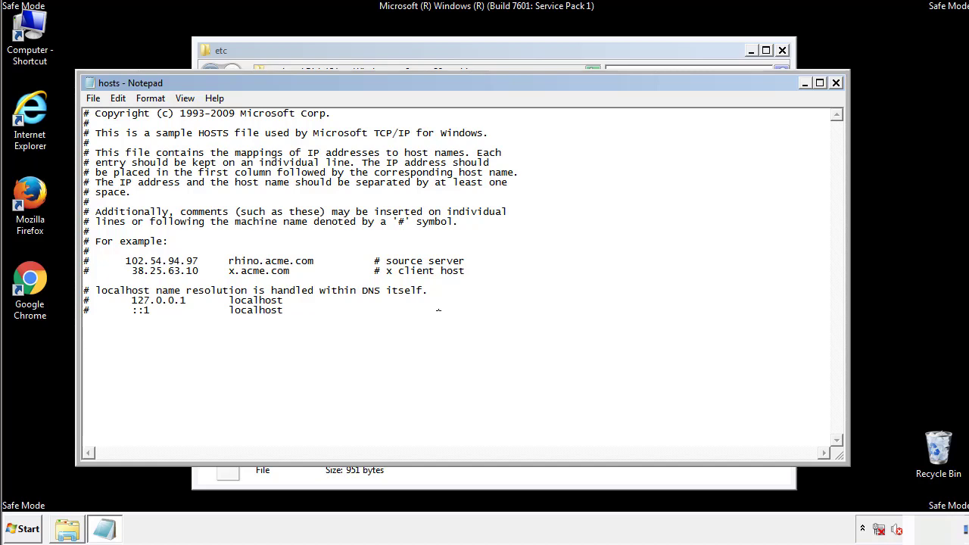
click(837, 83)
click(427, 277)
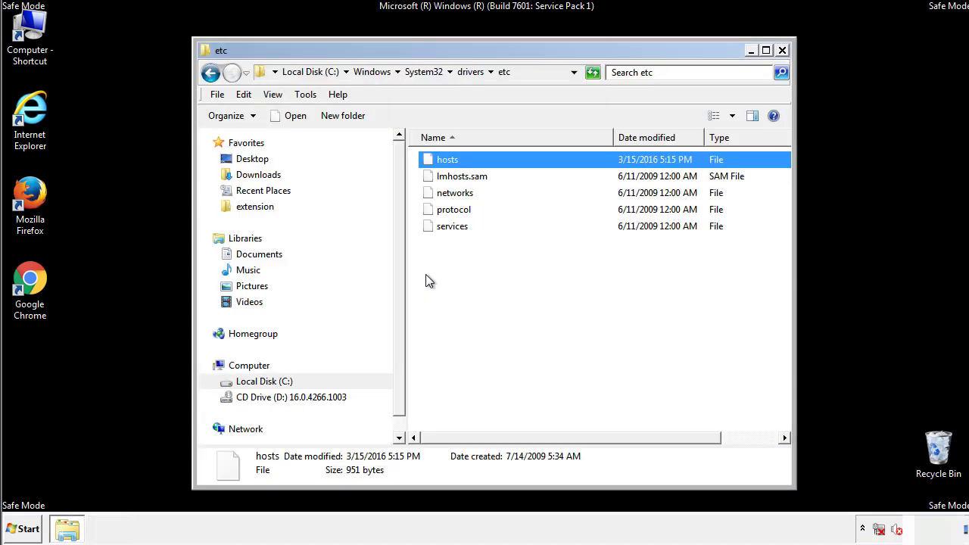
click(425, 274)
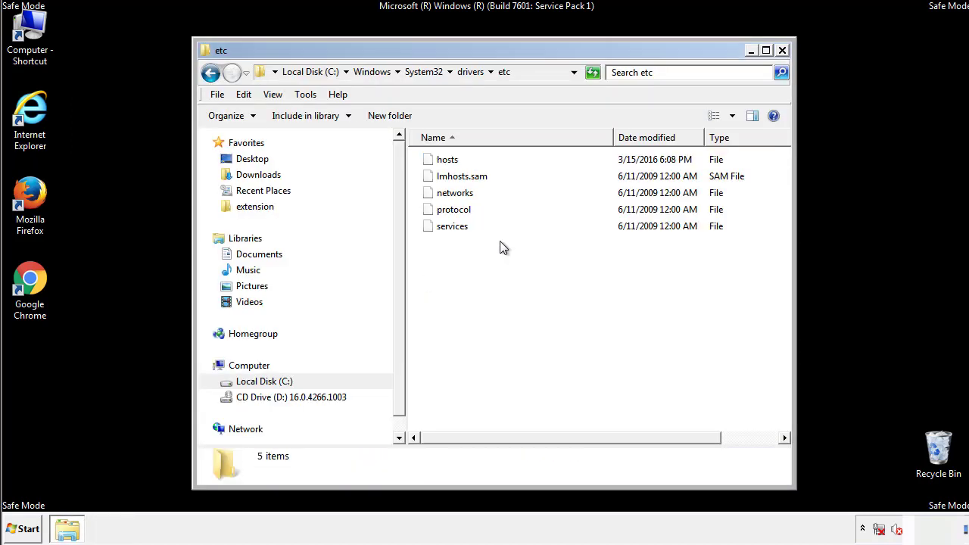
click(782, 51)
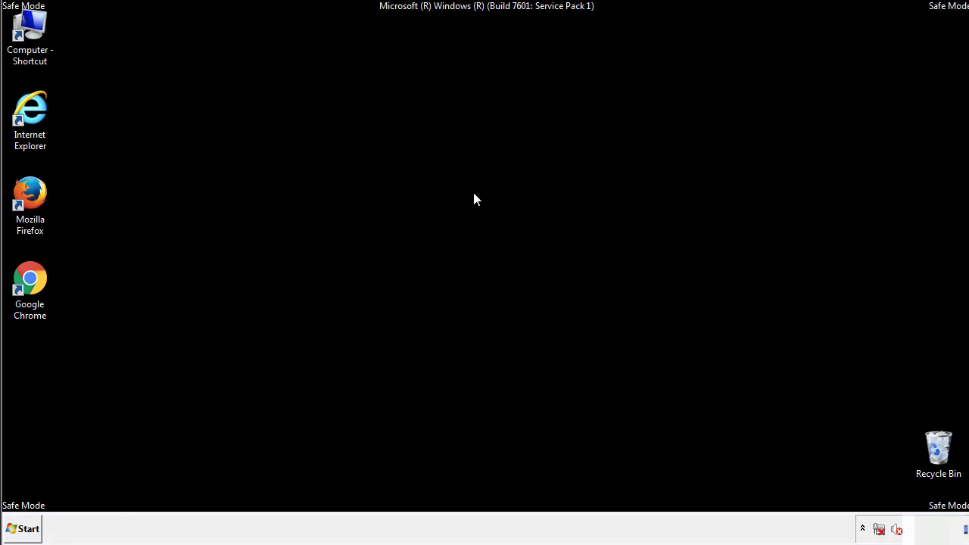
Open the Startup folder from the list of all installed programs.
click(26, 529)
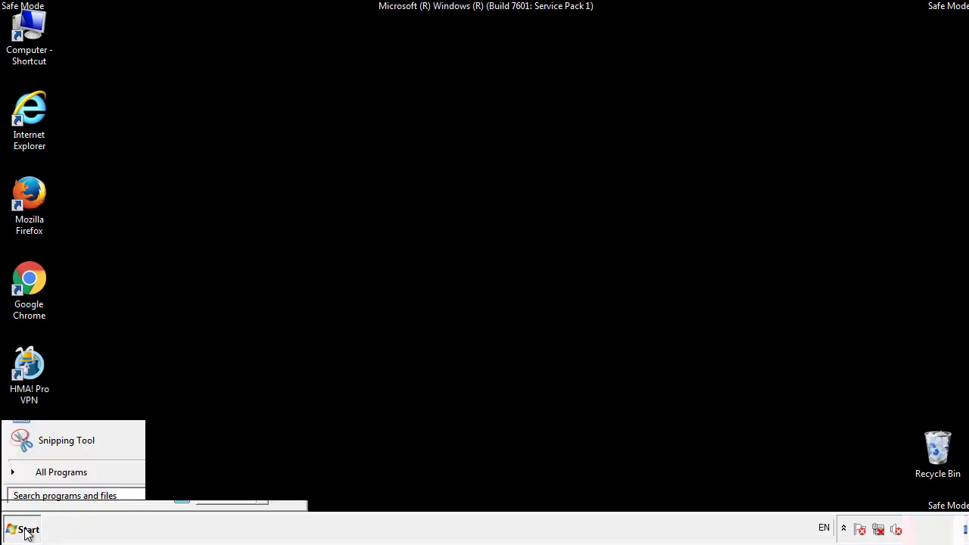
click(43, 473)
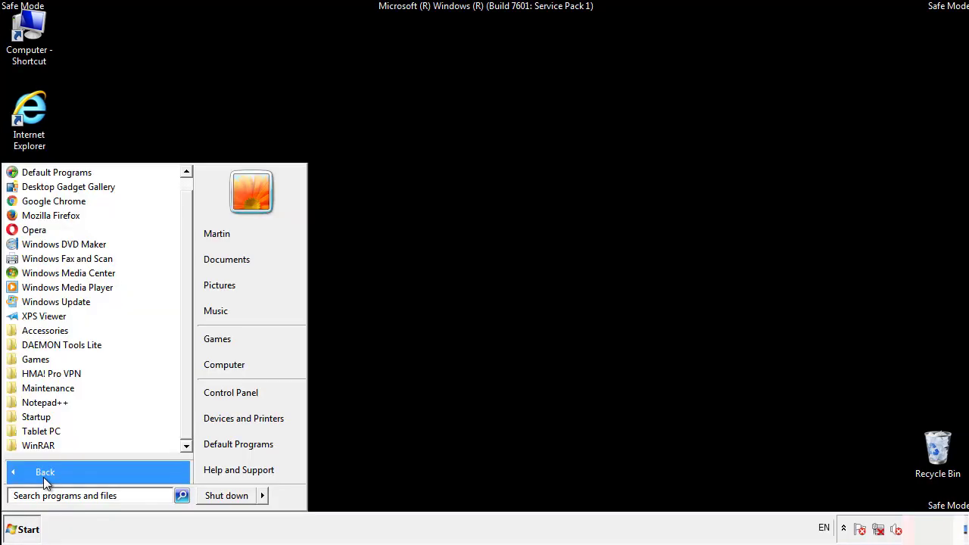
right_click(38, 414)
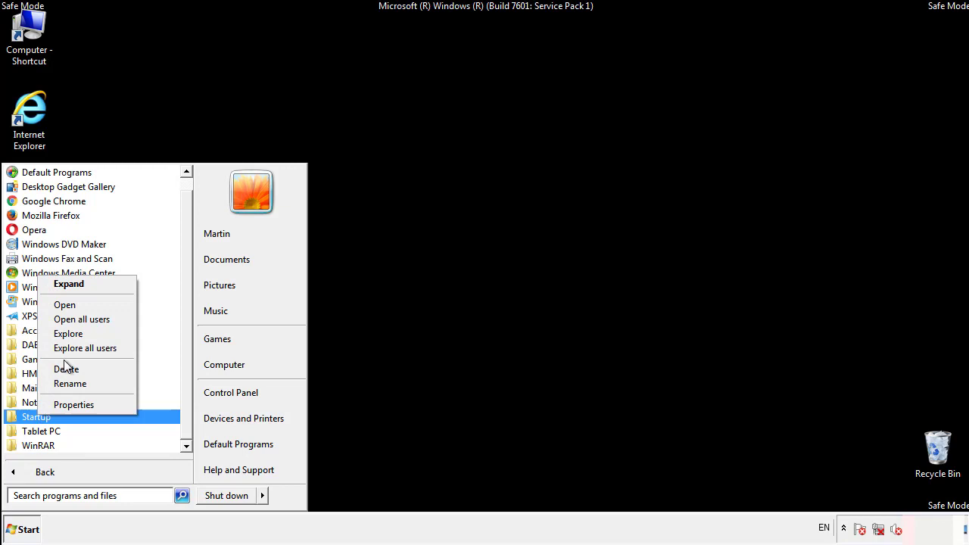
click(73, 304)
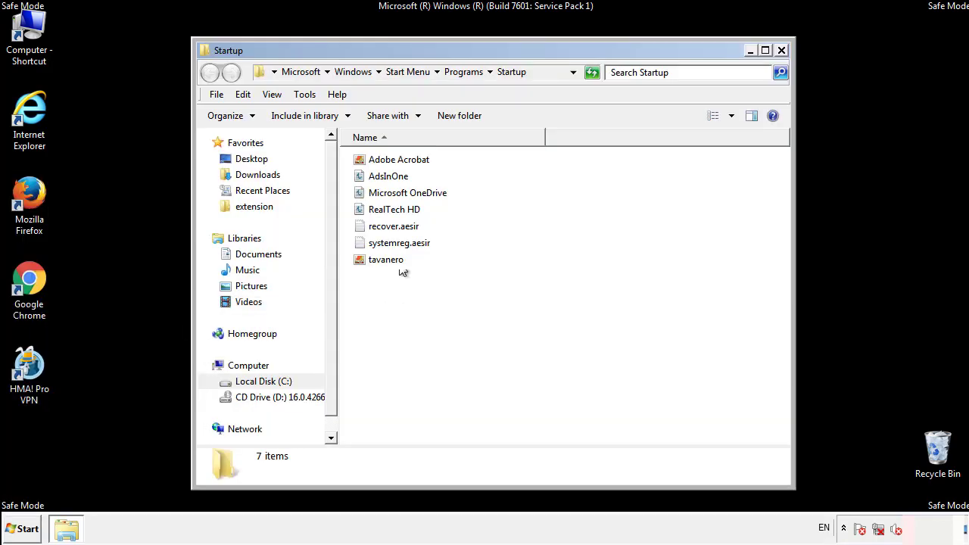
Delete AdsInOne, recover.aesir, systemreg.aesir and tavanero from the Startup folder, then close the folder.
click(395, 179)
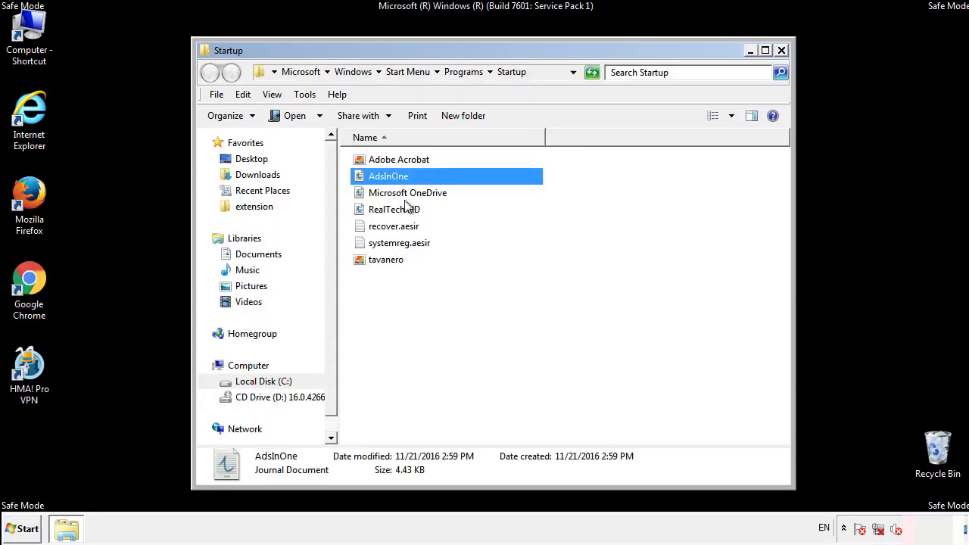
ctrl+click(394, 227)
ctrl+click(400, 242)
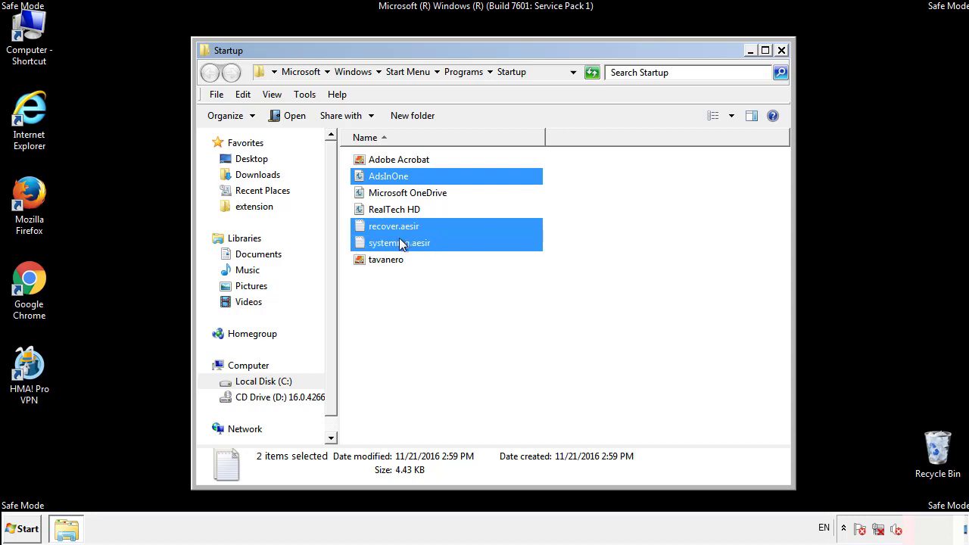
ctrl+click(387, 259)
right_click(383, 261)
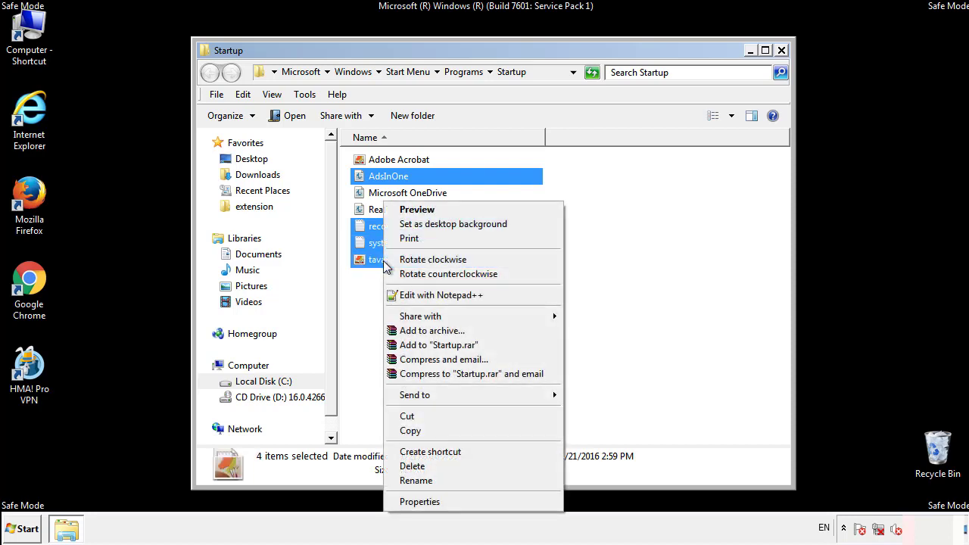
click(409, 465)
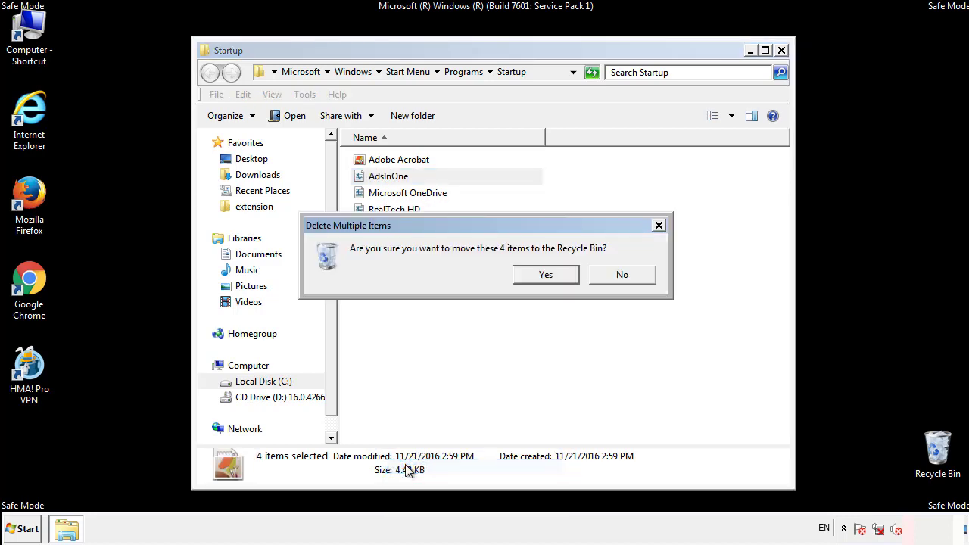
click(534, 275)
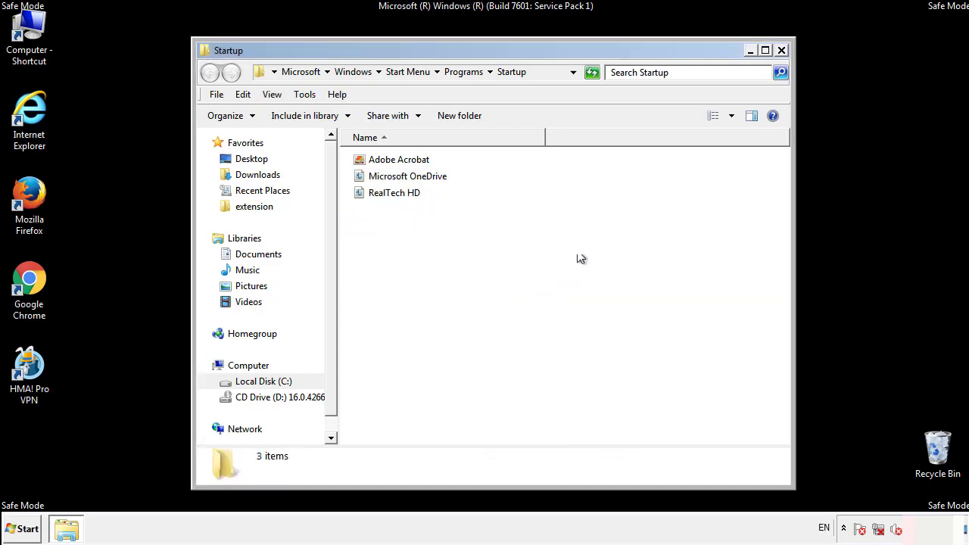
click(784, 58)
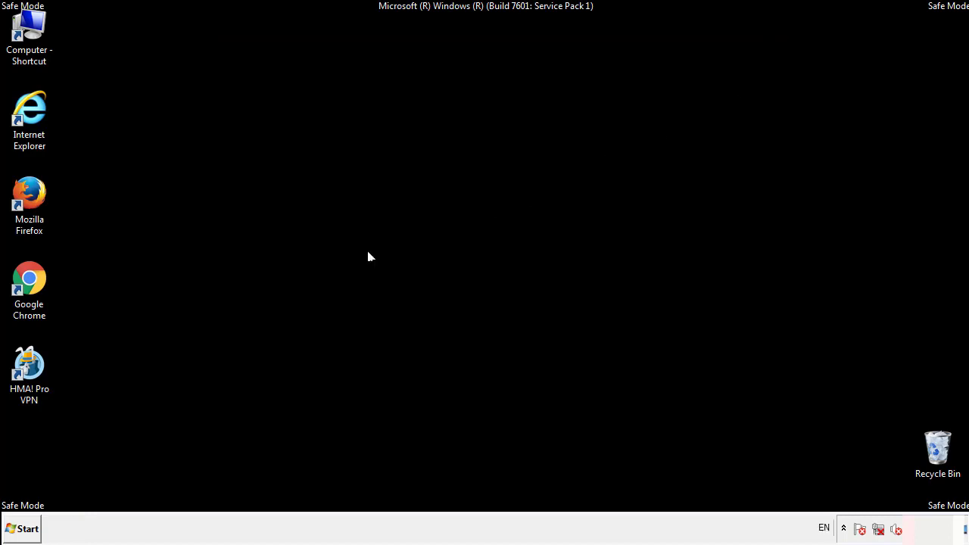
Find regedit among the installed programs and launch the Registry Editor.
click(23, 531)
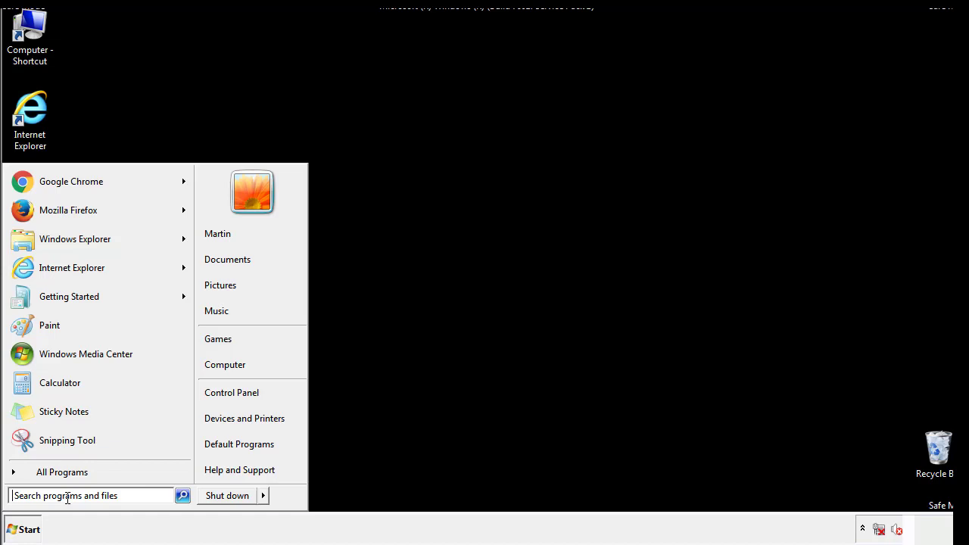
text(reged)
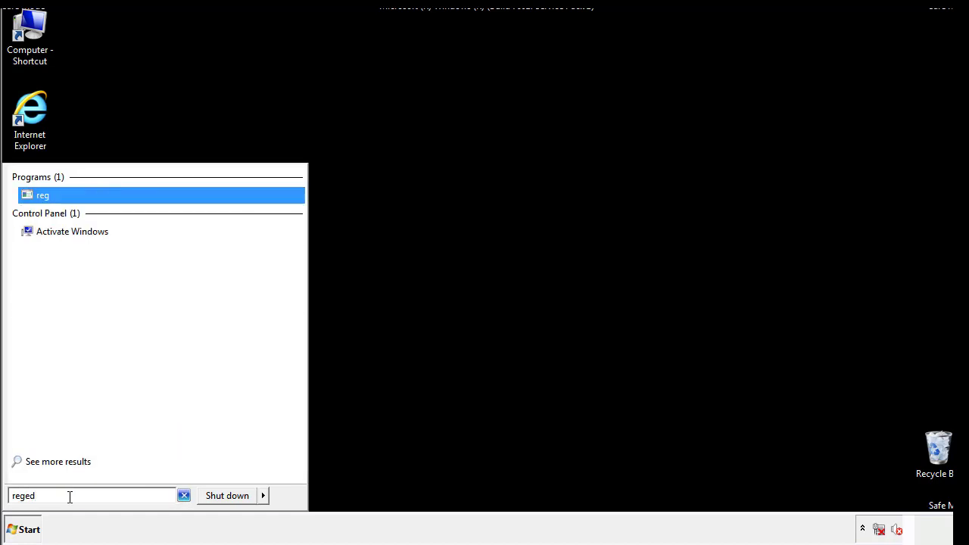
text(it)
key(Return)
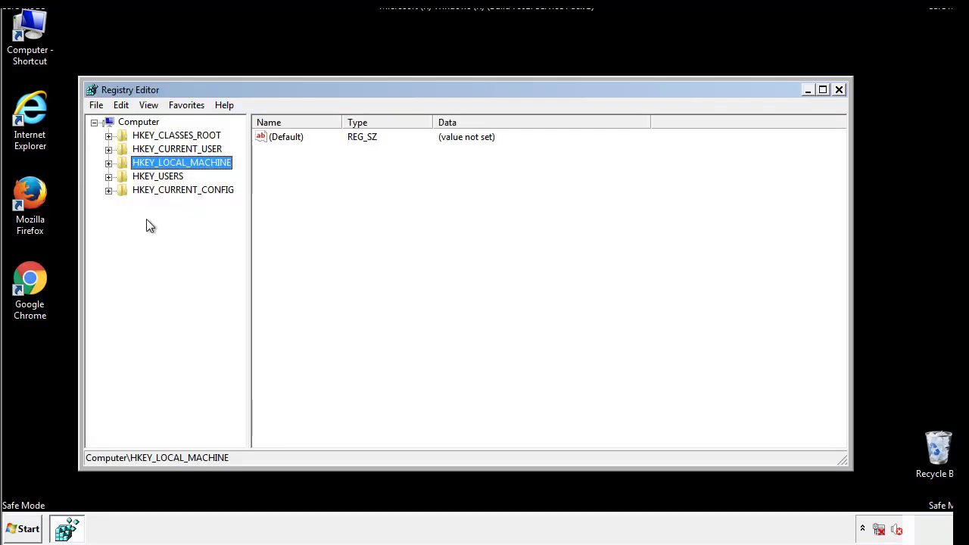
Open the registry key HKEY_LOCAL_MACHINE\SOFTWARE\Microsoft\Windows\CurrentVersion\Run.
click(109, 164)
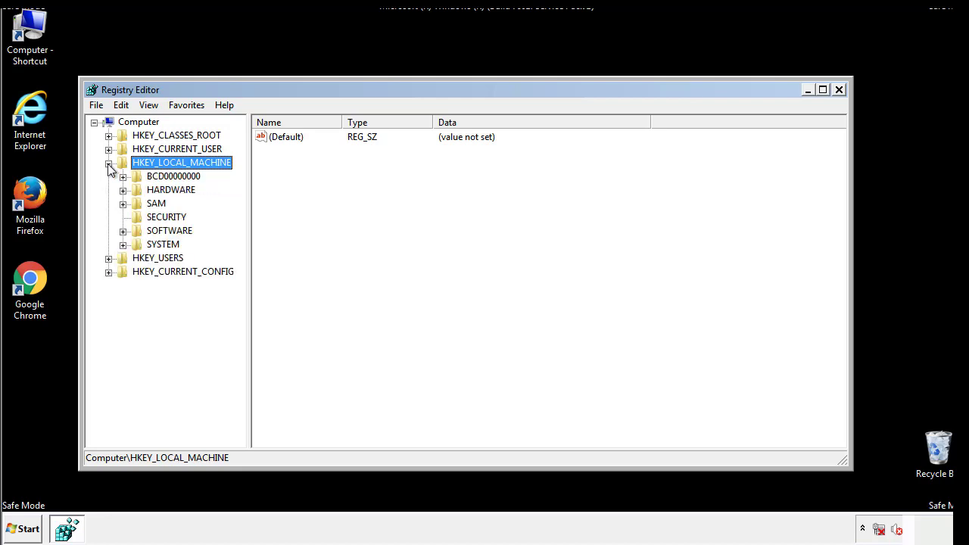
click(123, 231)
scroll(238, 227, down, 1)
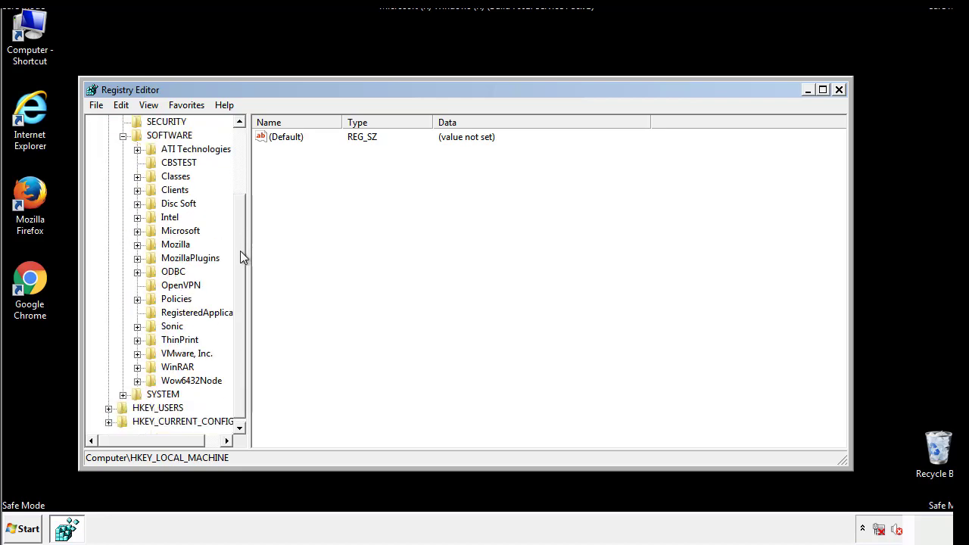
click(137, 231)
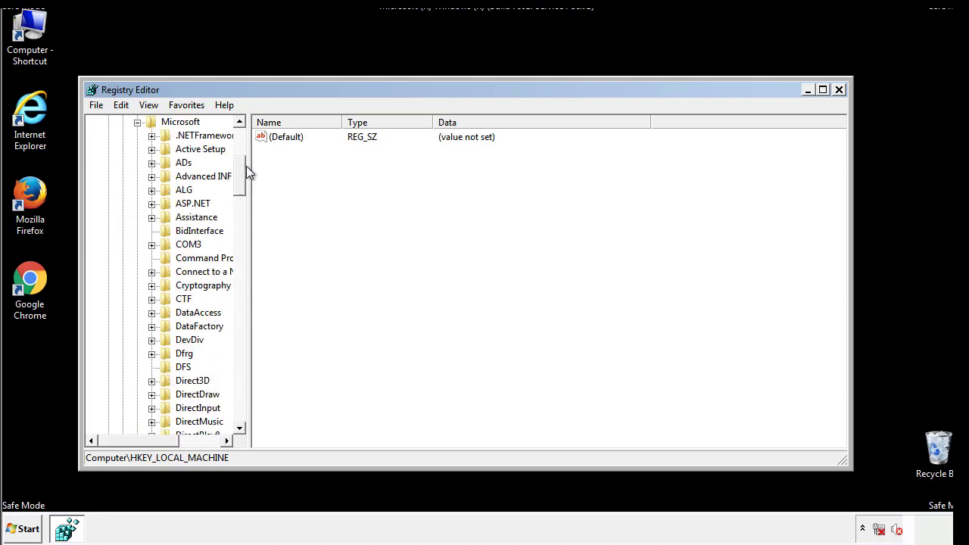
drag(239, 185, 239, 387)
click(151, 231)
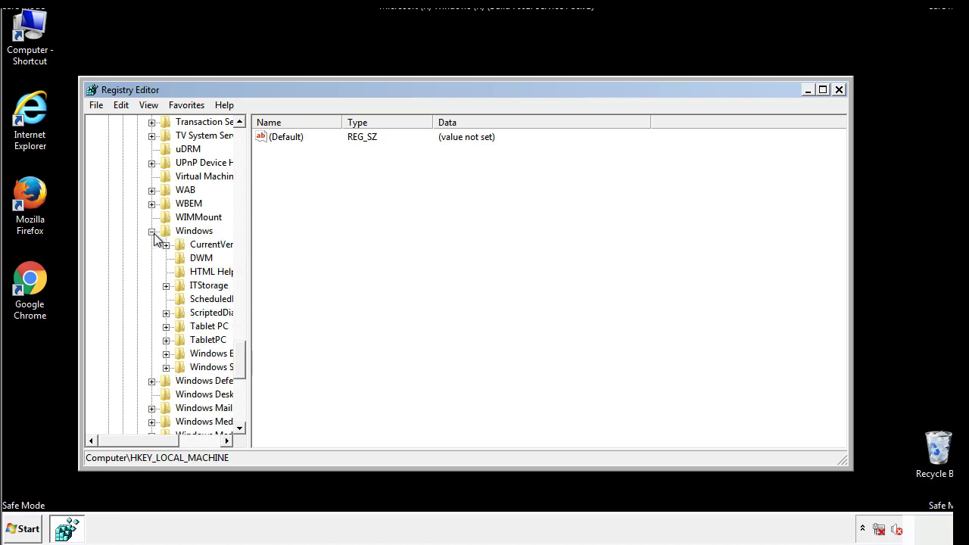
drag(136, 442, 155, 444)
click(125, 245)
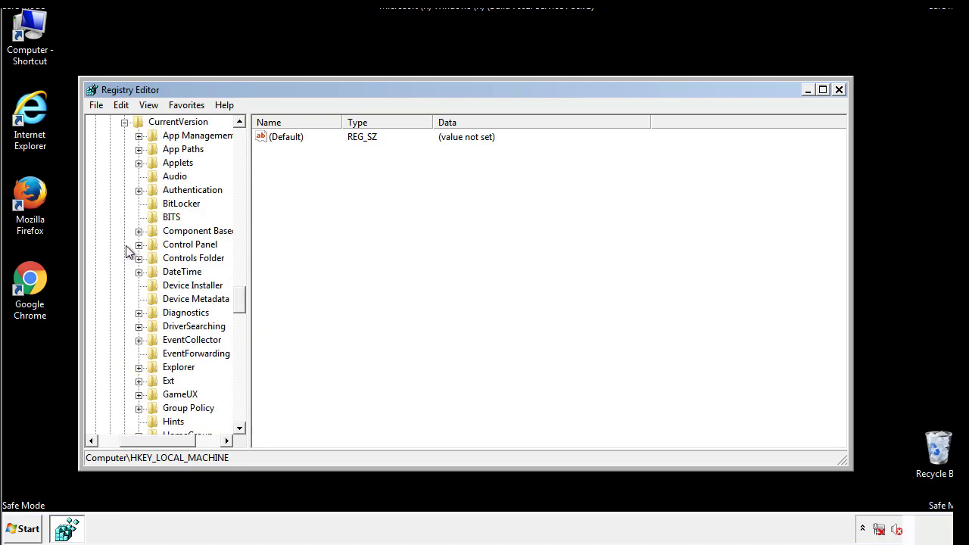
drag(246, 299, 240, 351)
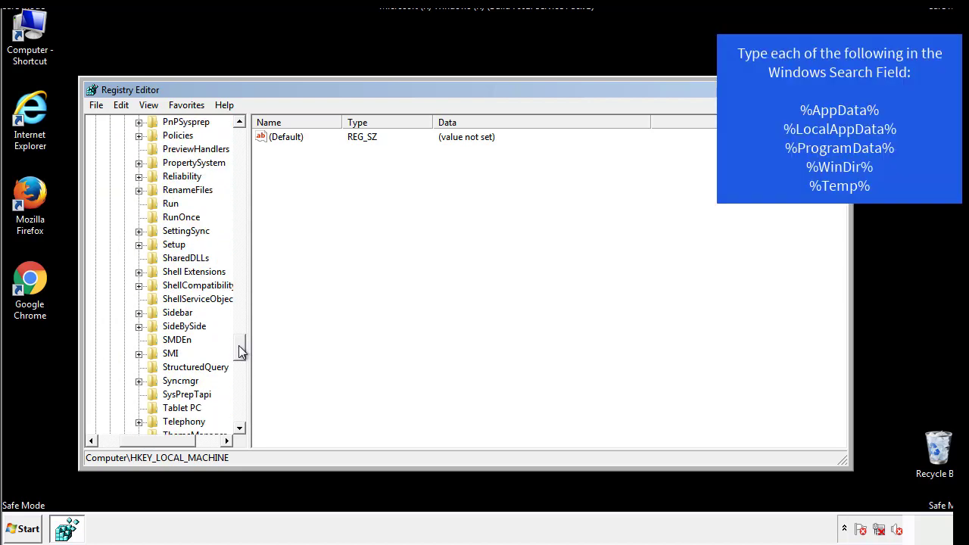
click(159, 204)
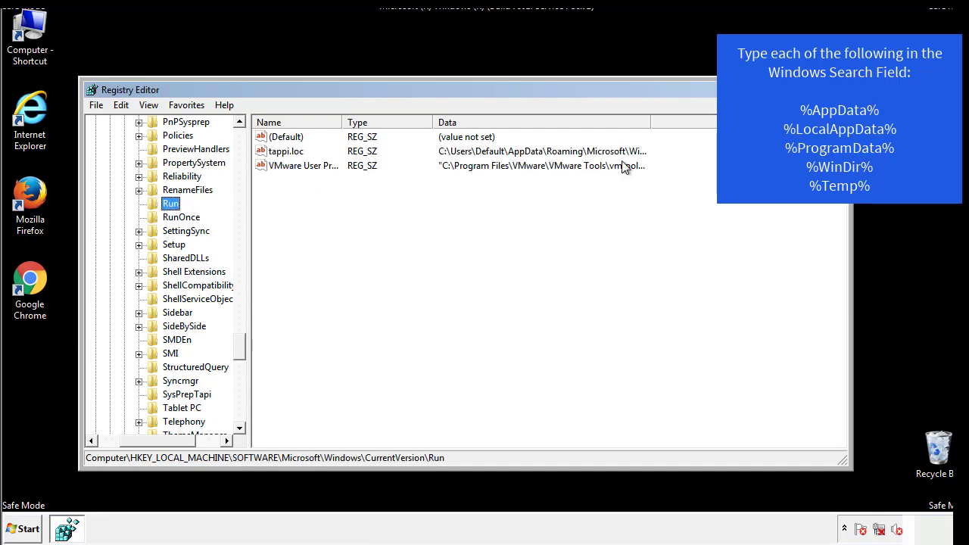
Permanently delete the tappi.loc value from the HKEY_LOCAL_MACHINE Run key.
click(287, 154)
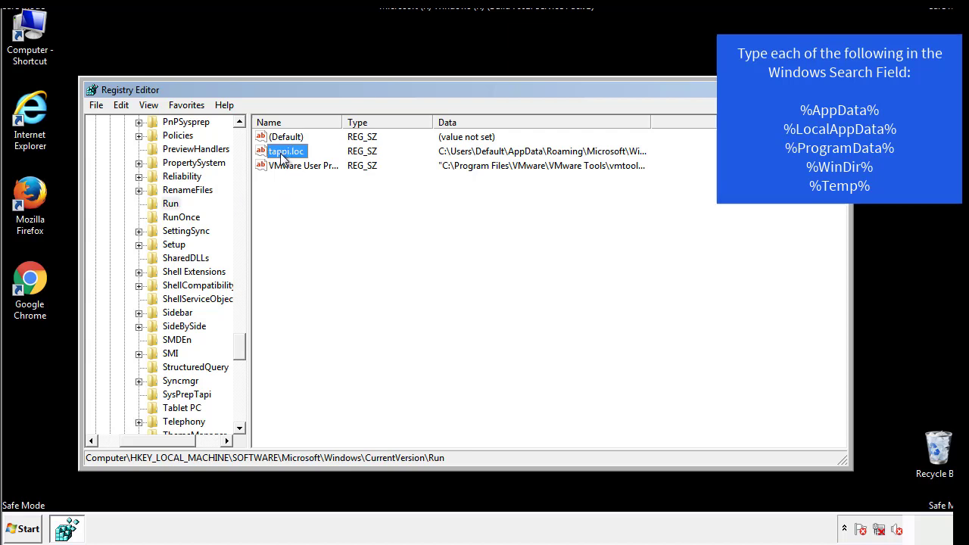
right_click(280, 153)
click(302, 196)
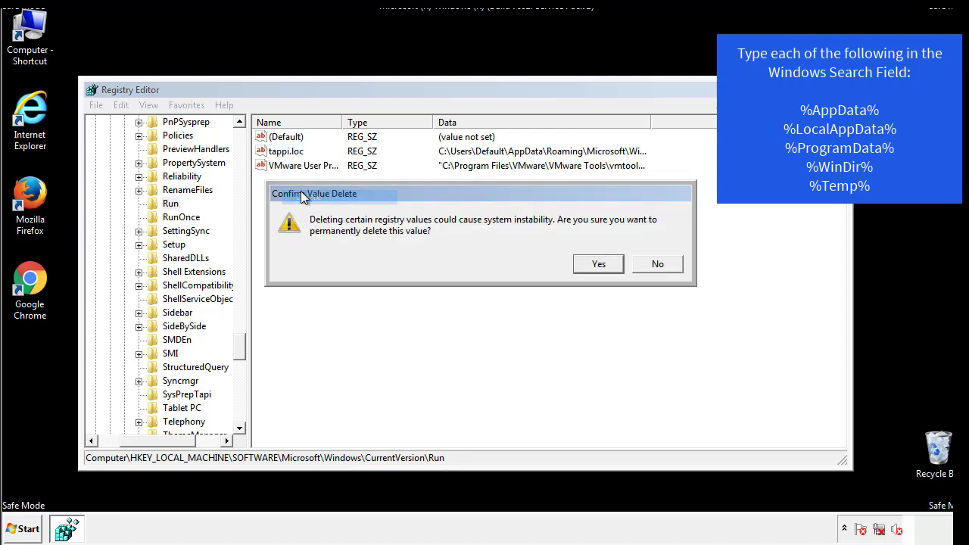
click(589, 265)
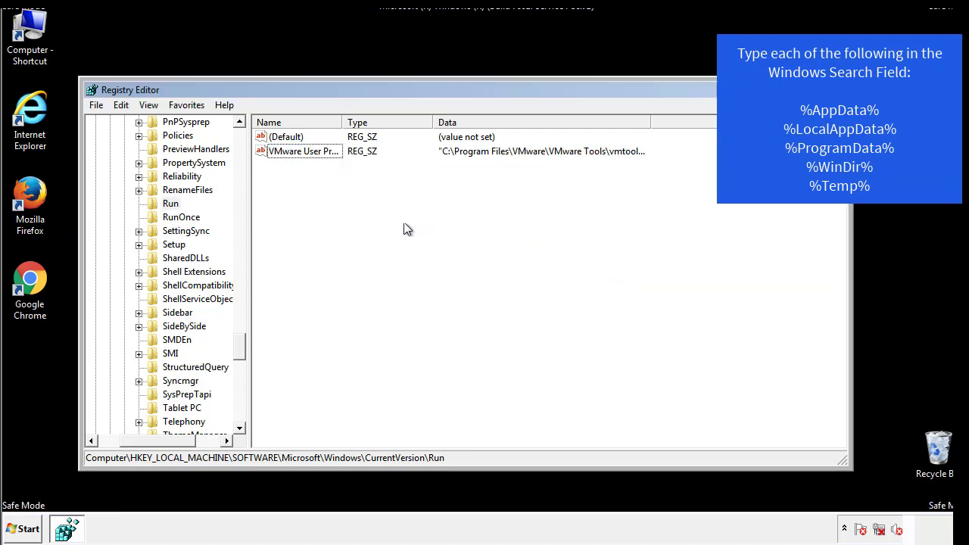
Collapse the whole HKEY_LOCAL_MACHINE branch in the registry tree.
drag(240, 341, 241, 413)
drag(167, 442, 118, 452)
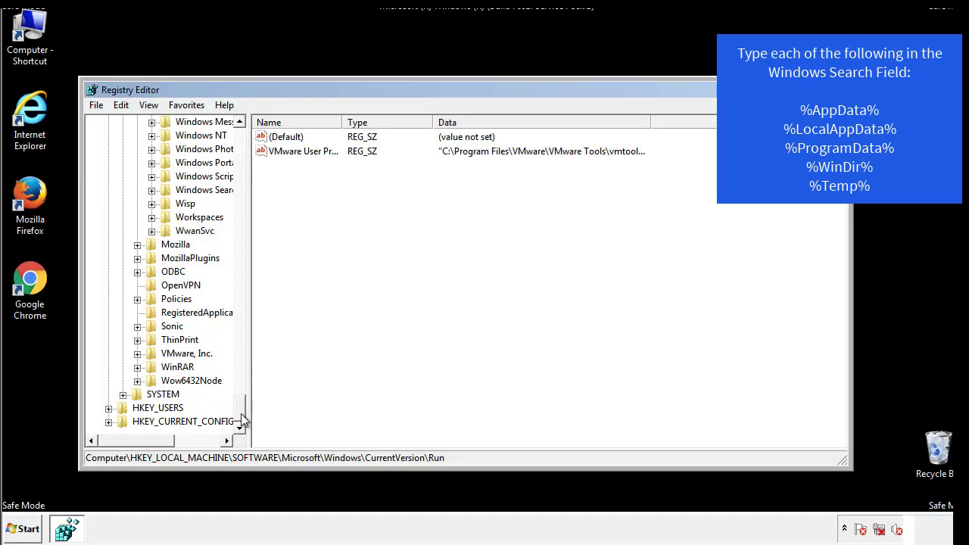
drag(242, 416, 247, 144)
click(108, 162)
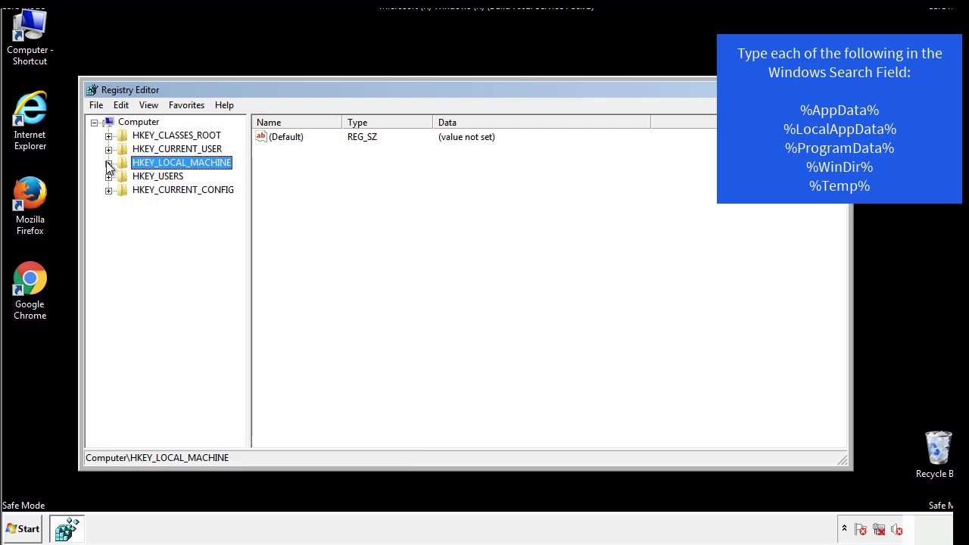
Open HKEY_CURRENT_USER\Software\Microsoft\Windows\CurrentVersion\Run and check its values for suspicious startup entries.
click(108, 149)
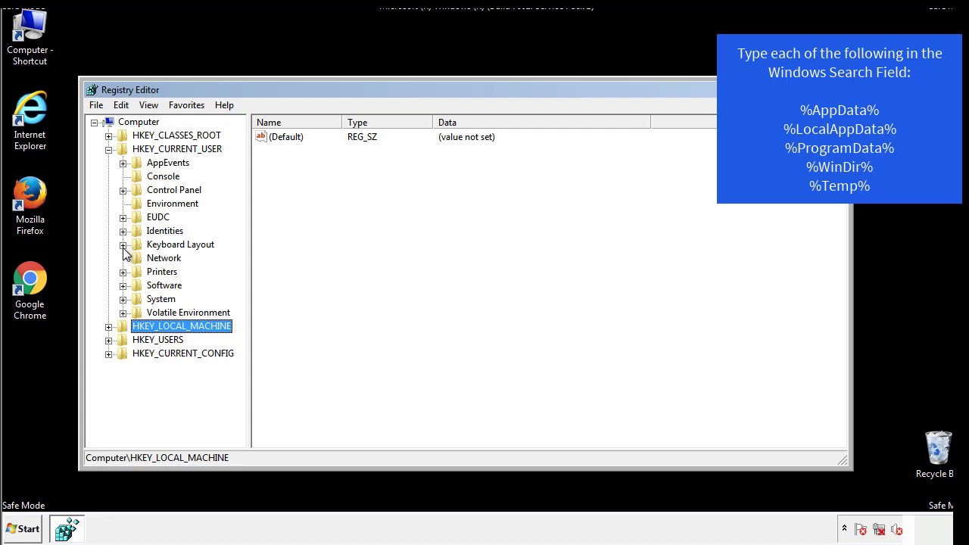
click(124, 289)
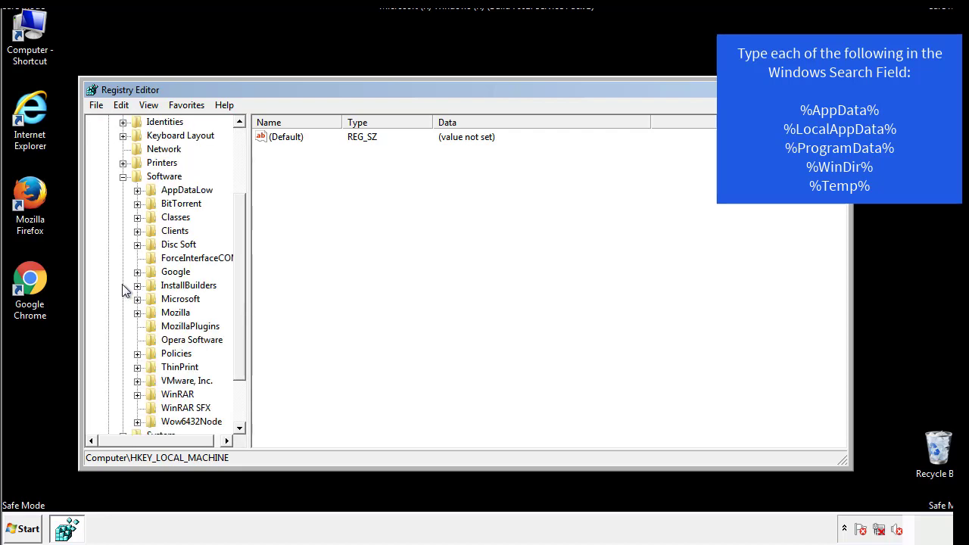
drag(238, 275, 238, 288)
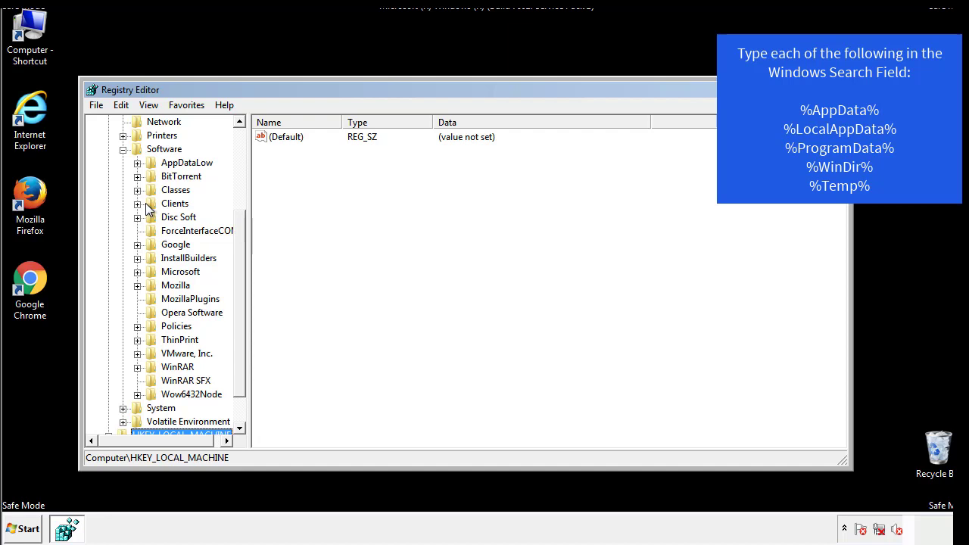
click(137, 272)
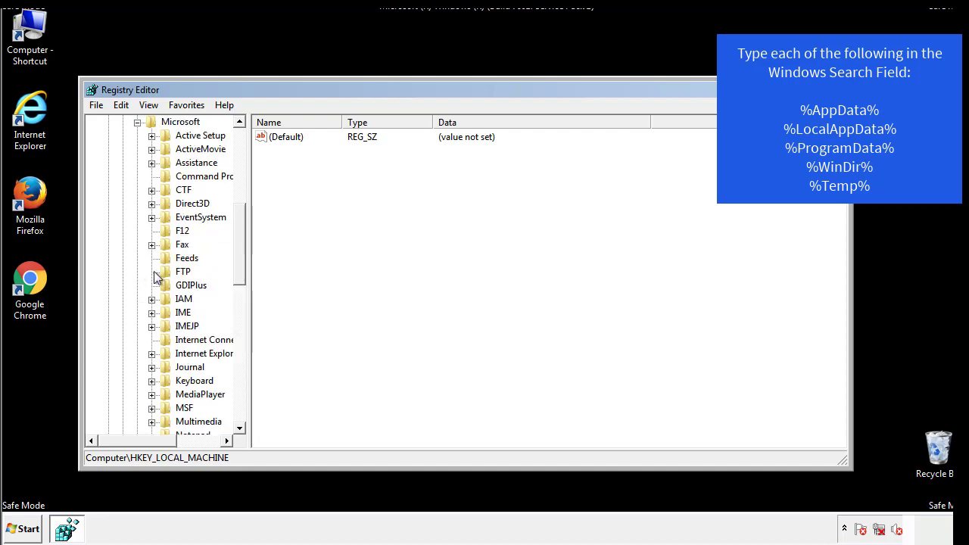
drag(240, 227, 239, 315)
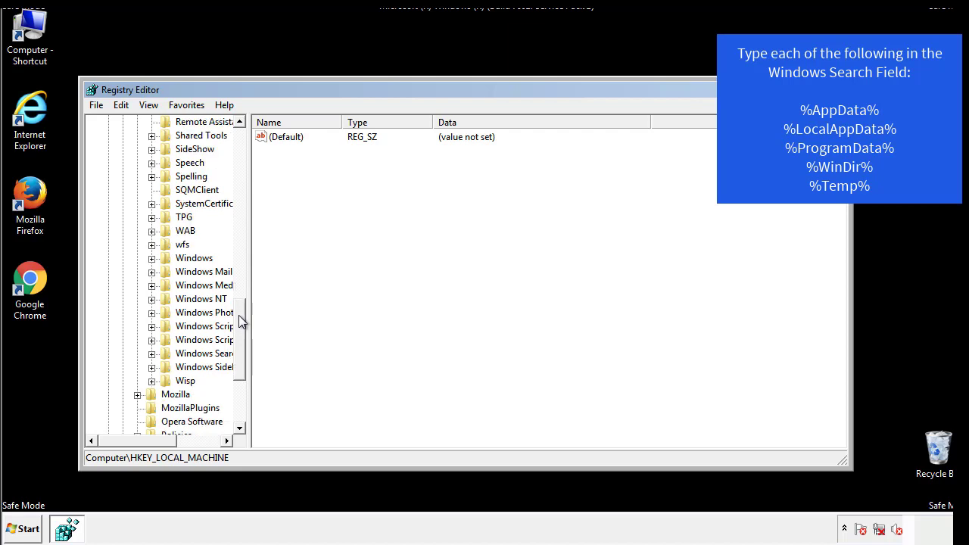
click(152, 258)
click(165, 272)
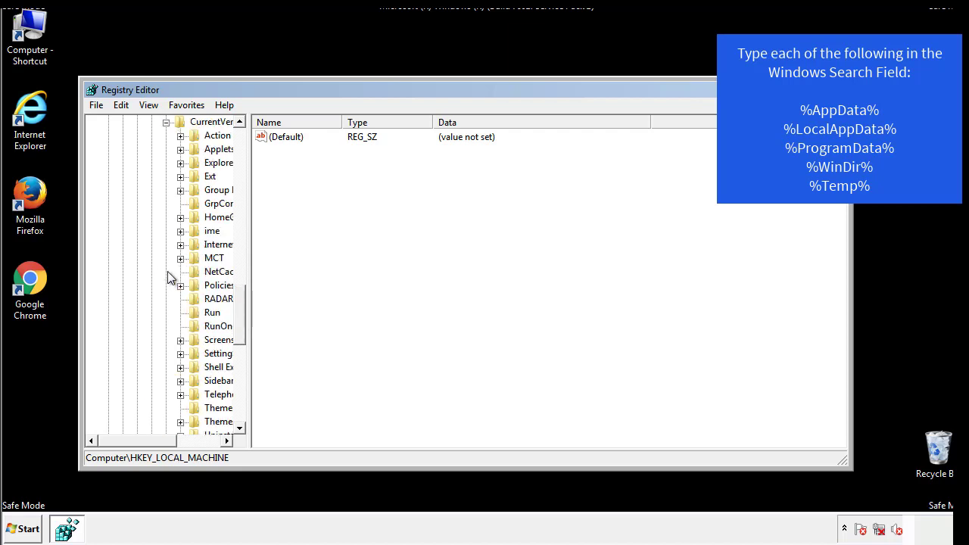
drag(147, 443, 171, 440)
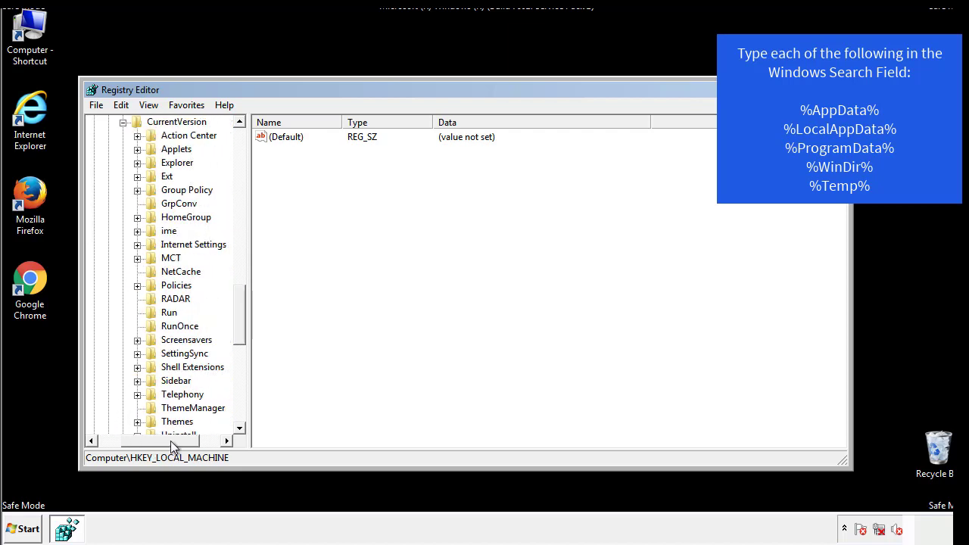
click(168, 313)
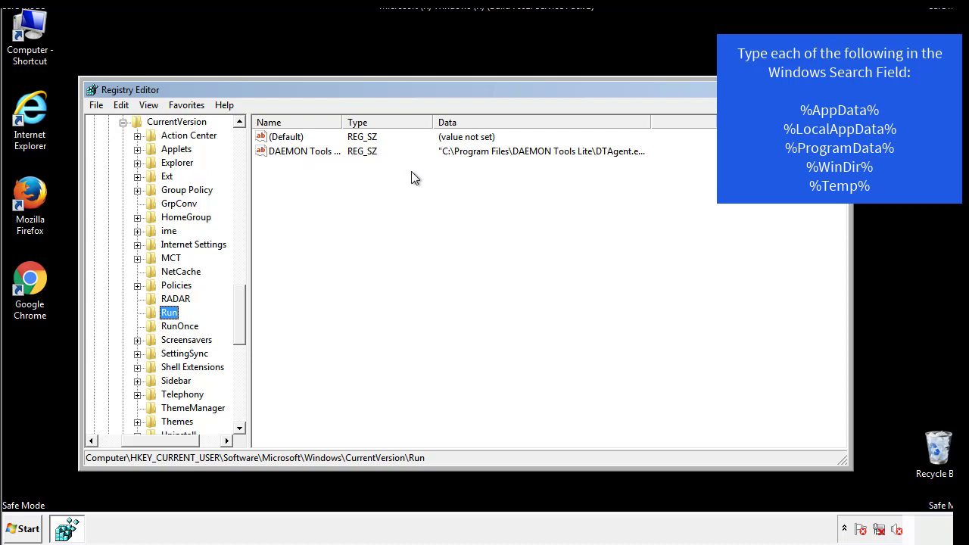
click(443, 181)
Collapse the Windows key under HKEY_CURRENT_USER\Software\Microsoft and return to the start of the registry tree.
drag(161, 438, 136, 440)
drag(245, 329, 240, 316)
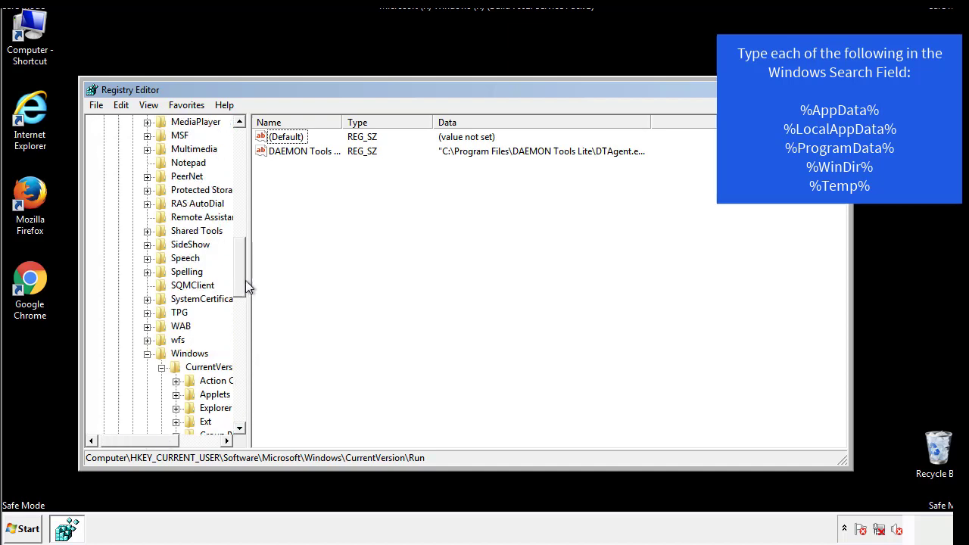
click(148, 354)
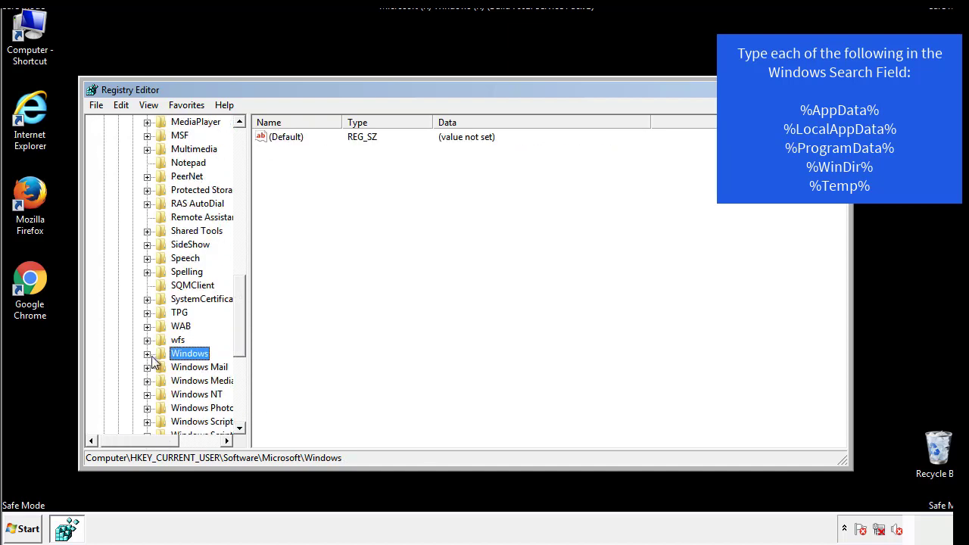
drag(243, 337, 244, 187)
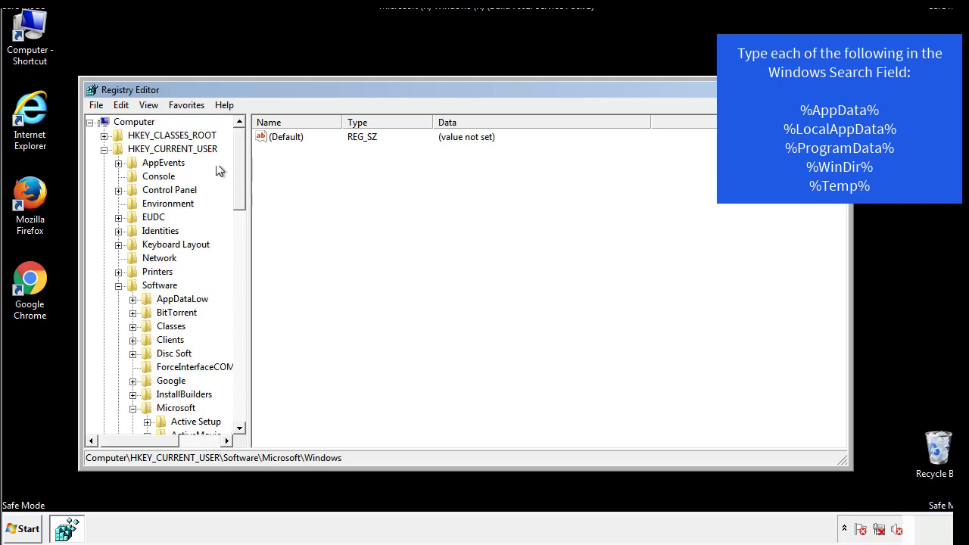
Search the registry for %temp%, looking at keys, values and data.
click(128, 106)
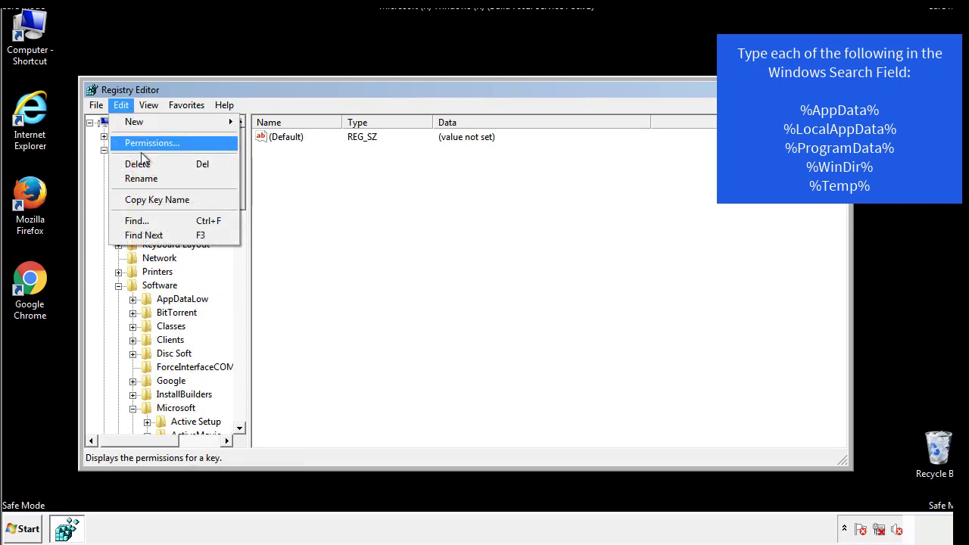
click(125, 220)
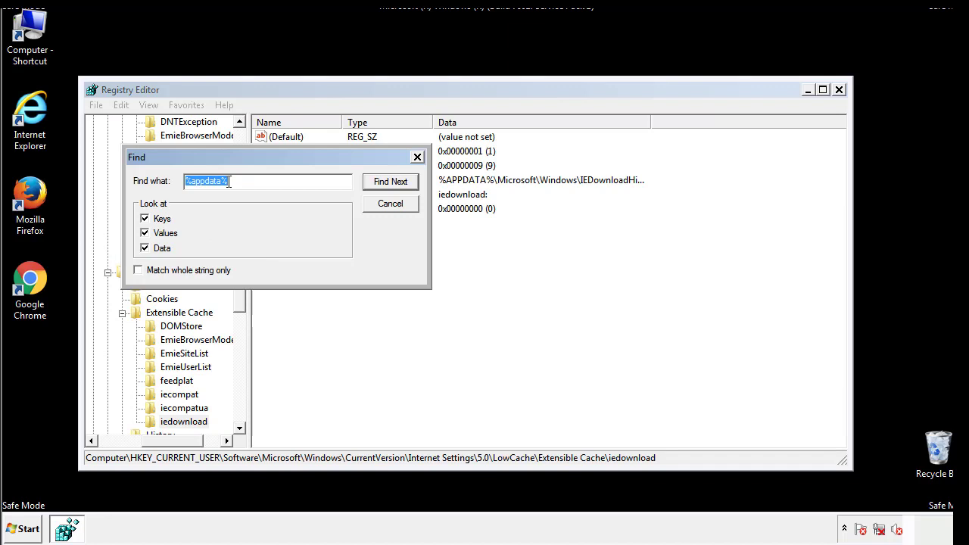
text(%temp%)
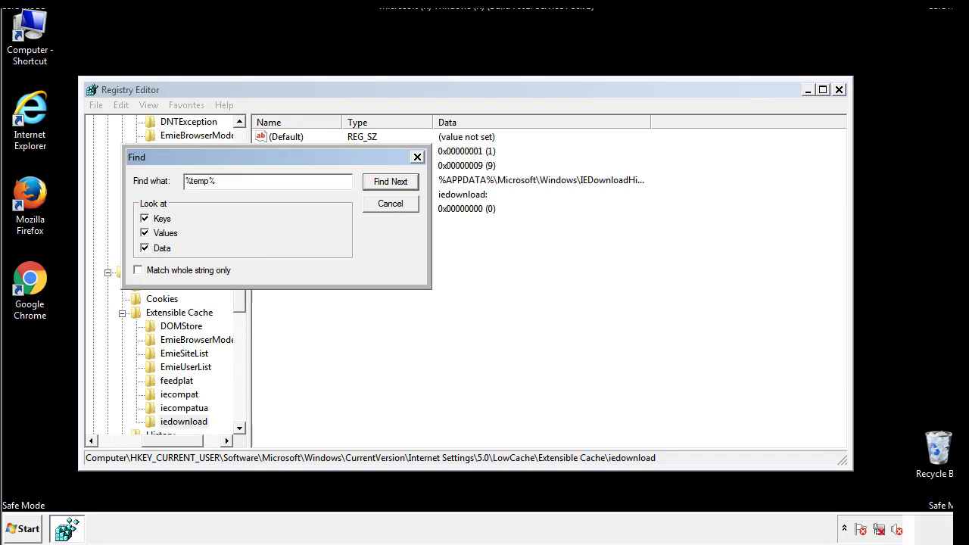
key(Return)
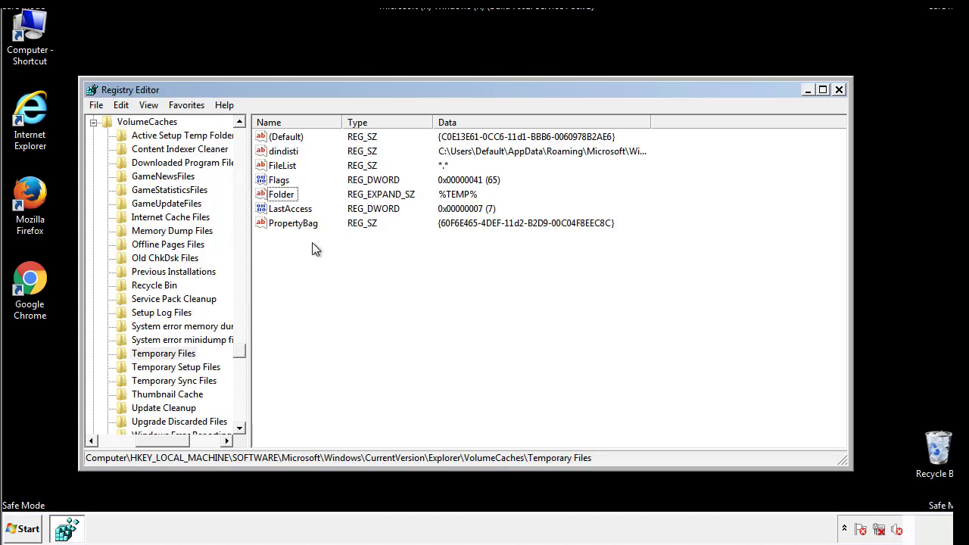
Permanently delete all values in the VolumeCaches\Temporary Files key and close the Registry Editor.
drag(310, 243, 274, 137)
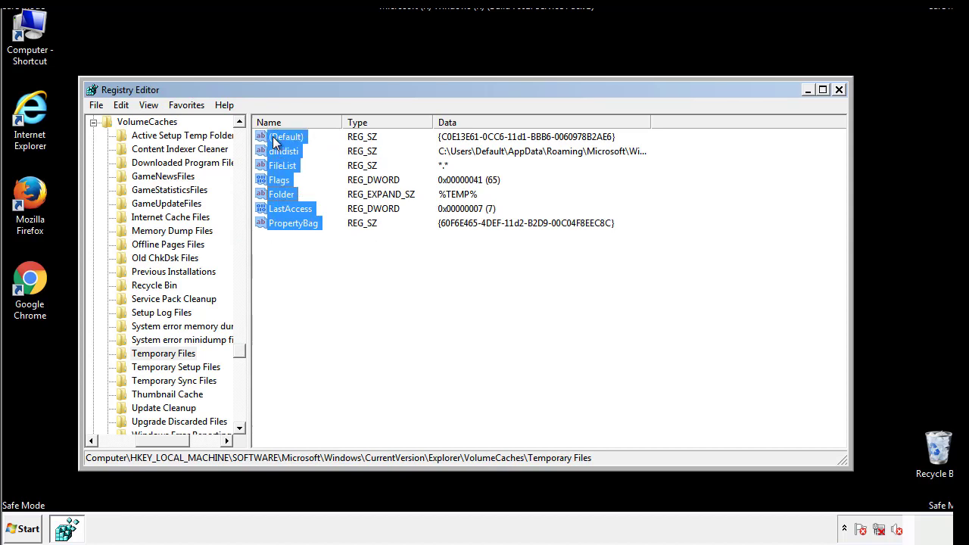
right_click(277, 142)
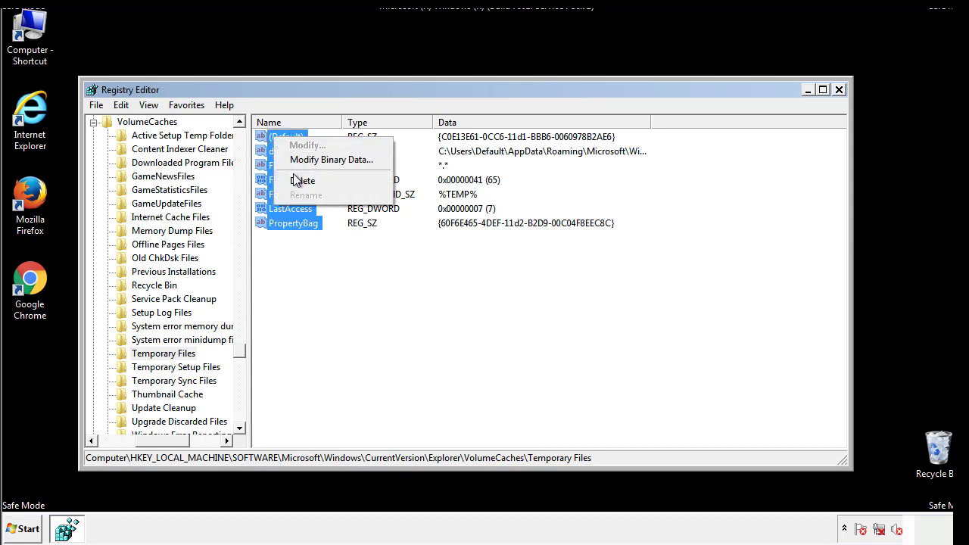
click(295, 182)
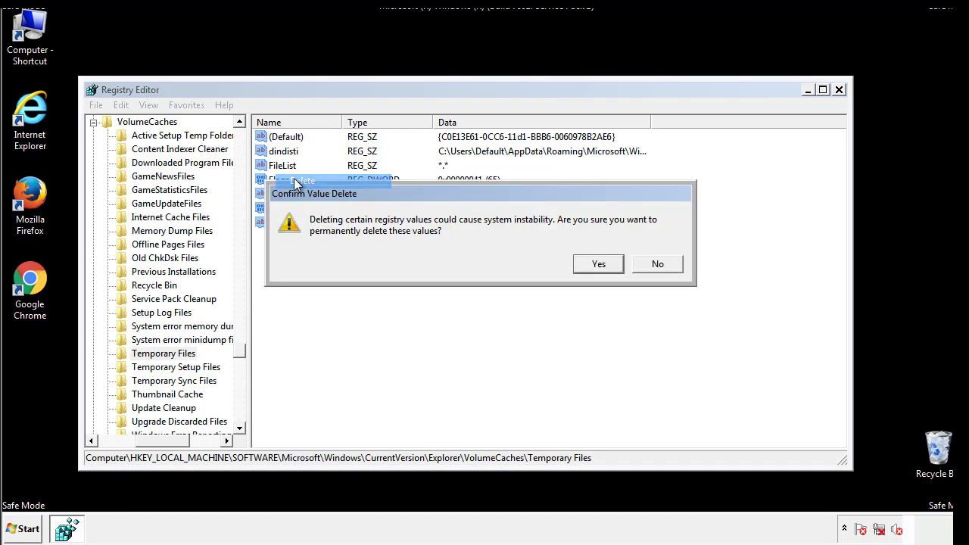
click(603, 264)
click(334, 181)
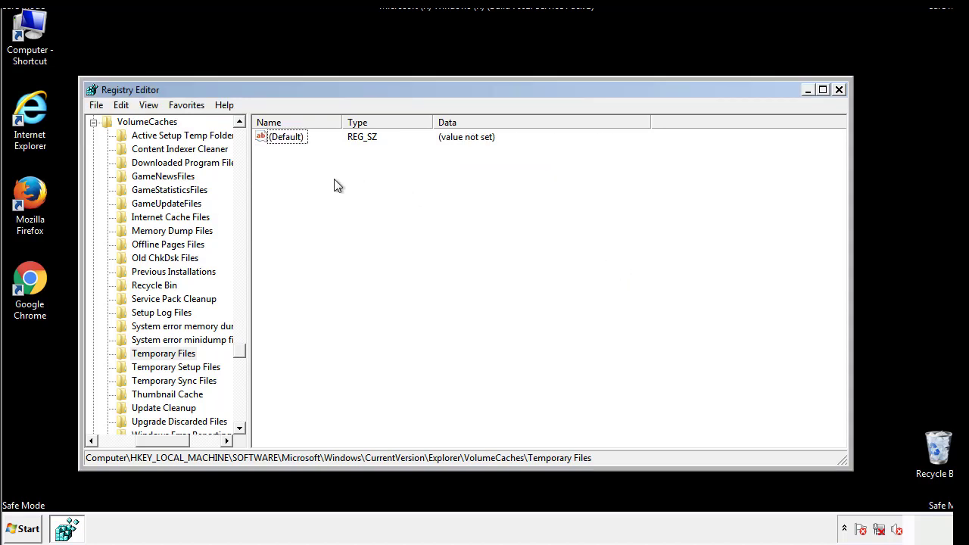
click(839, 90)
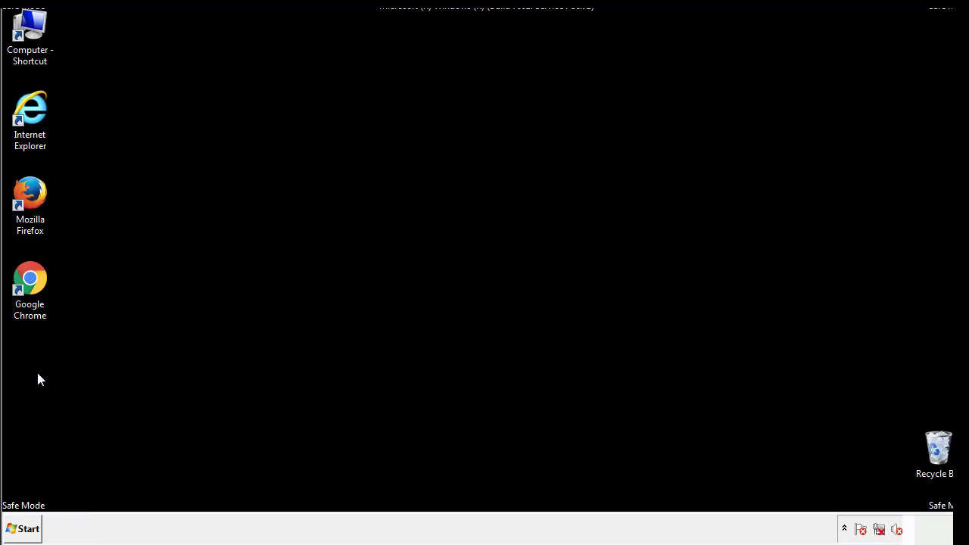
Search Windows for msconfig and open System Configuration.
click(21, 533)
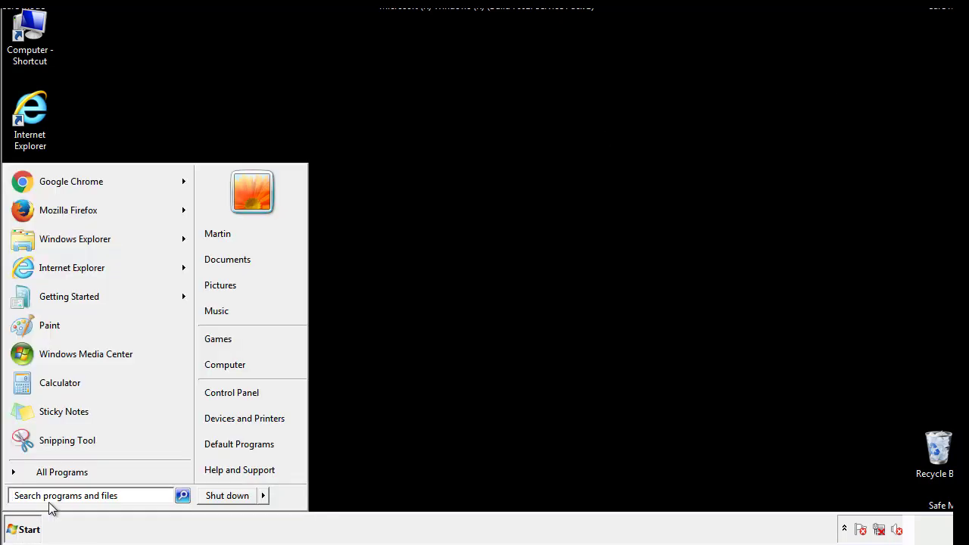
text(mscon)
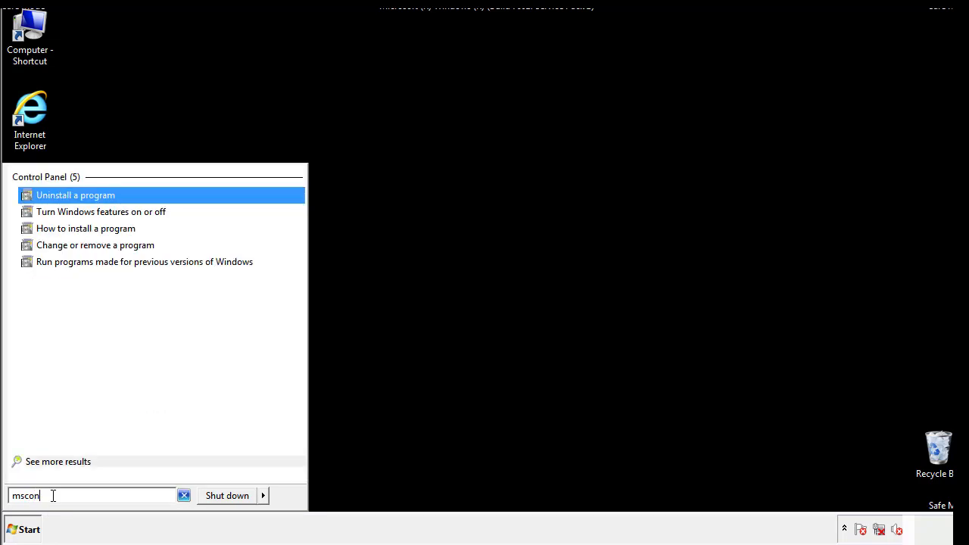
text(fig)
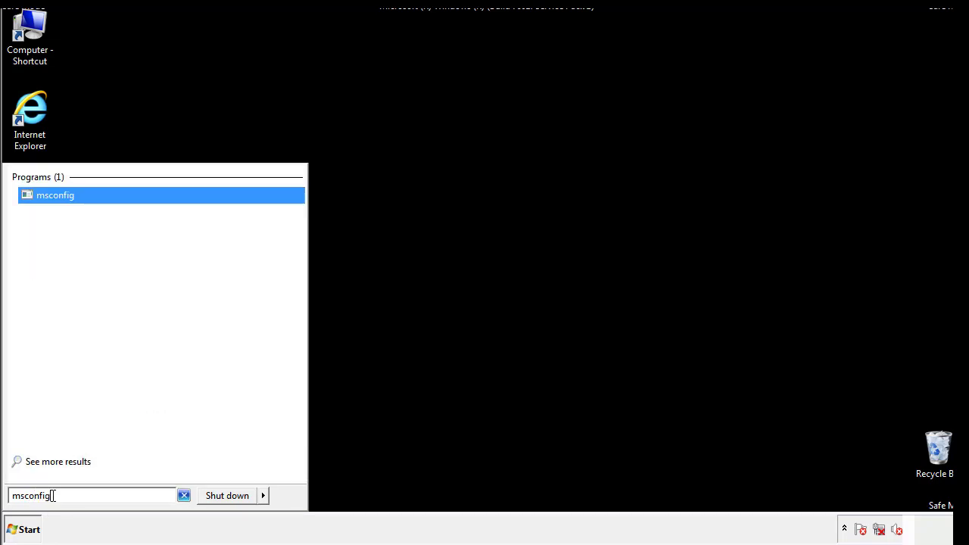
key(Return)
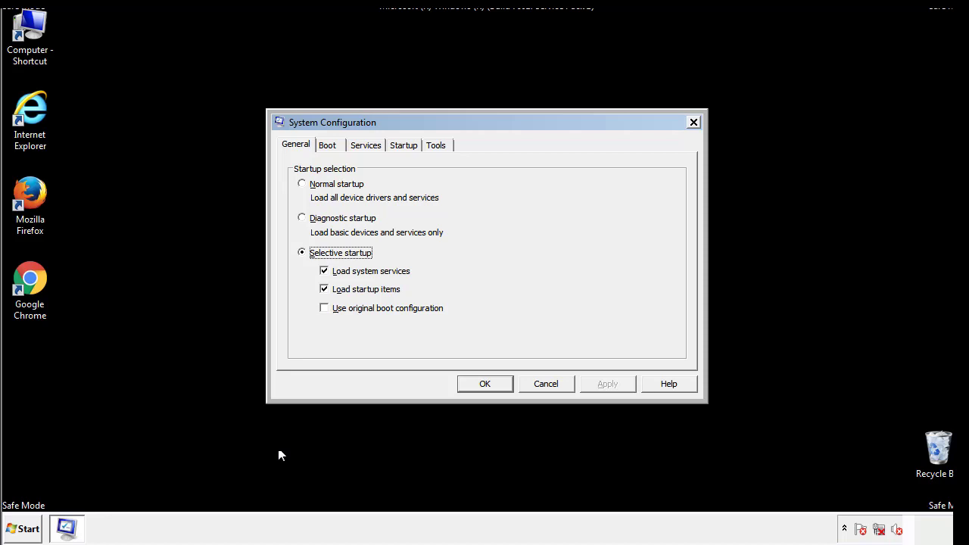
Turn off Safe boot in the boot options, apply the change and restart the computer.
click(331, 145)
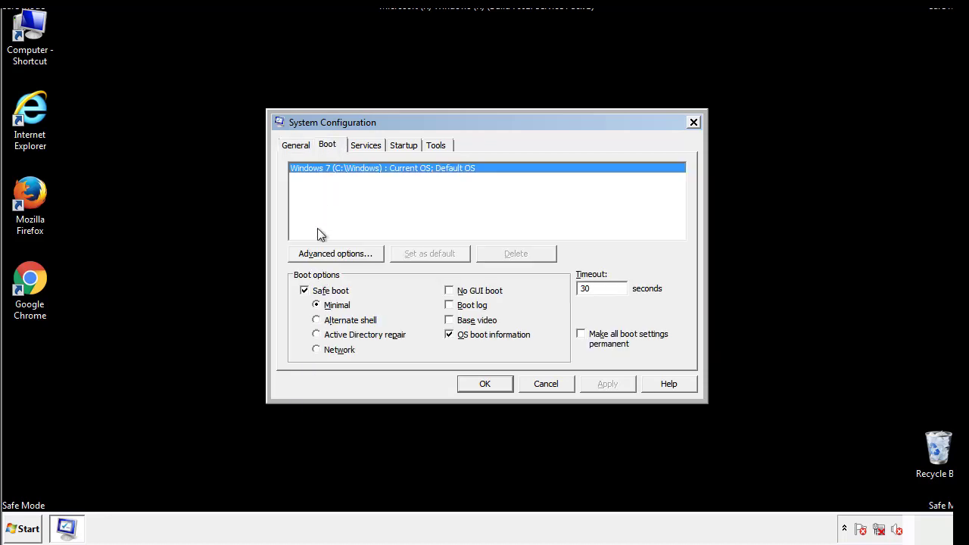
click(307, 292)
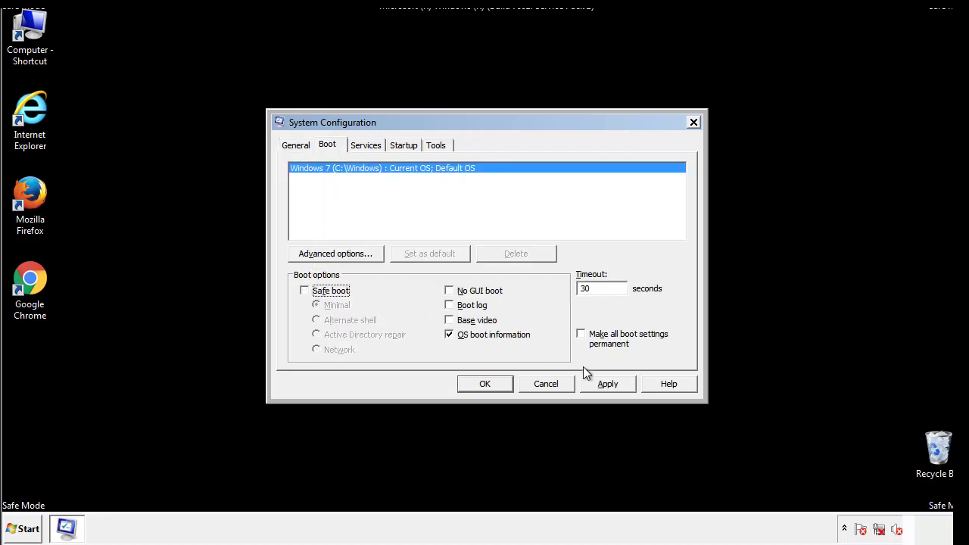
click(608, 384)
click(483, 384)
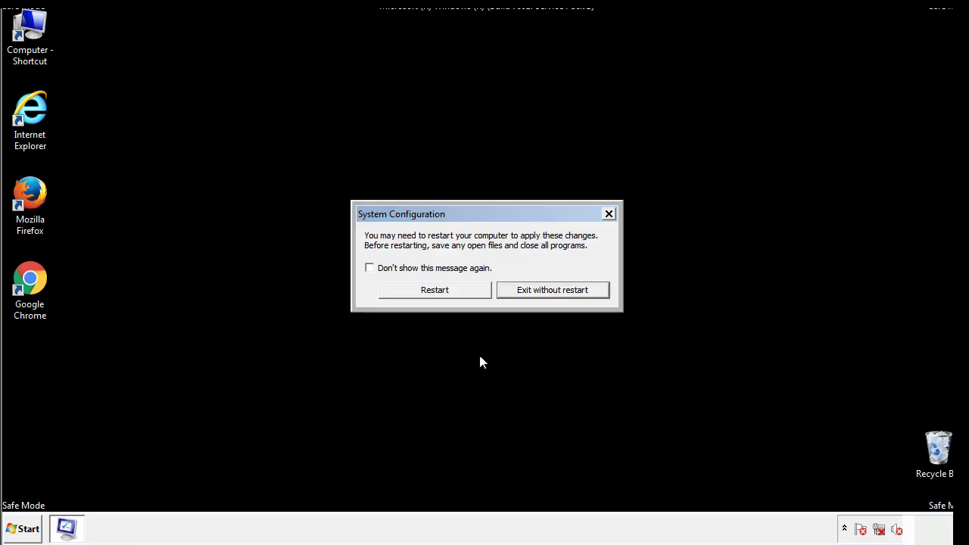
click(448, 294)
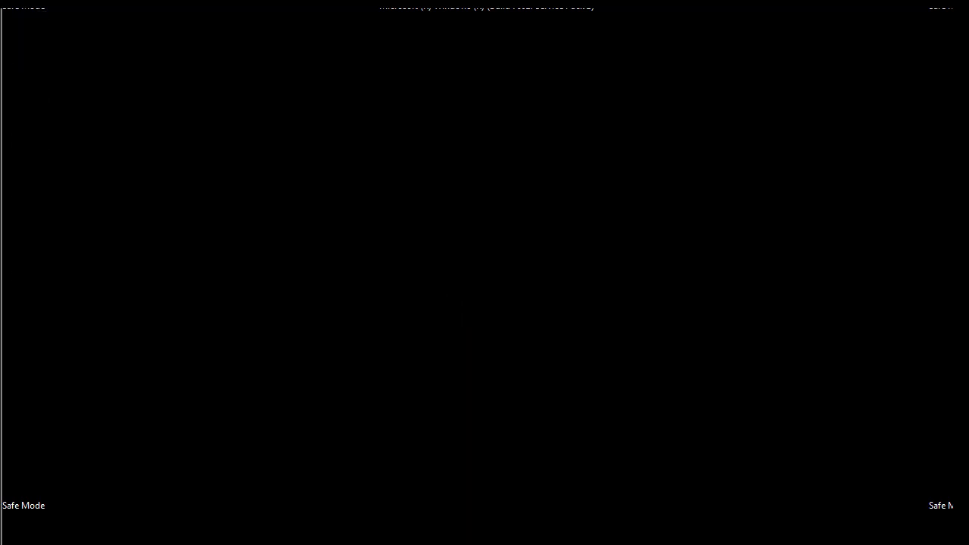